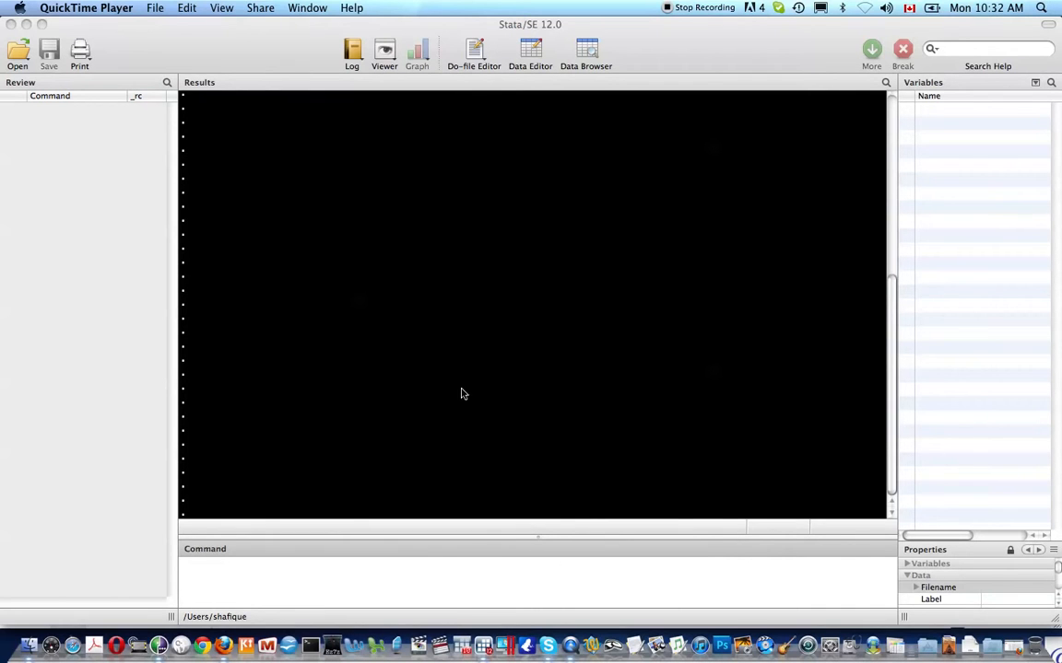
- Use the display command to calculate 2^4+3
{"action": "left_click", "coordinate": [368, 594]}
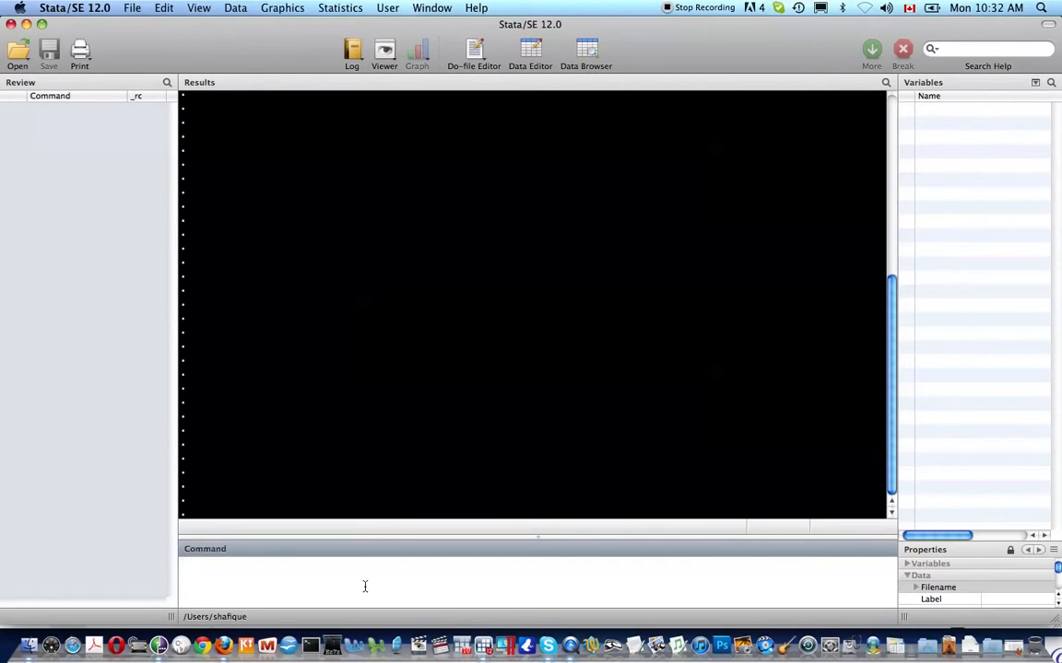
{"action": "type", "text": "di 2^4+3"}
{"action": "key", "text": "Return"}
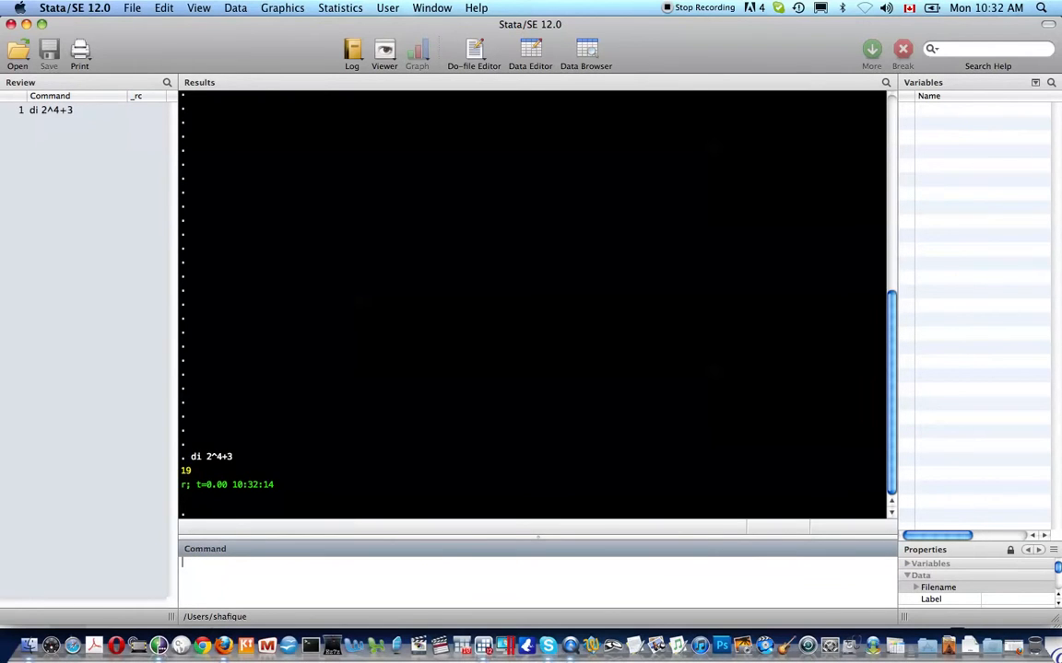
- Display the text string "stata tutorial" in the results
{"action": "type", "text": "di \"\"stat"}
{"action": "key", "text": "BackSpace"}
{"action": "type", "text": "a turial"}
{"action": "key", "text": "BackSpace"}
{"action": "key", "text": "BackSpace"}
{"action": "key", "text": "BackSpace"}
{"action": "key", "text": "BackSpace"}
{"action": "type", "text": "torial"}
{"action": "key", "text": "Return"}
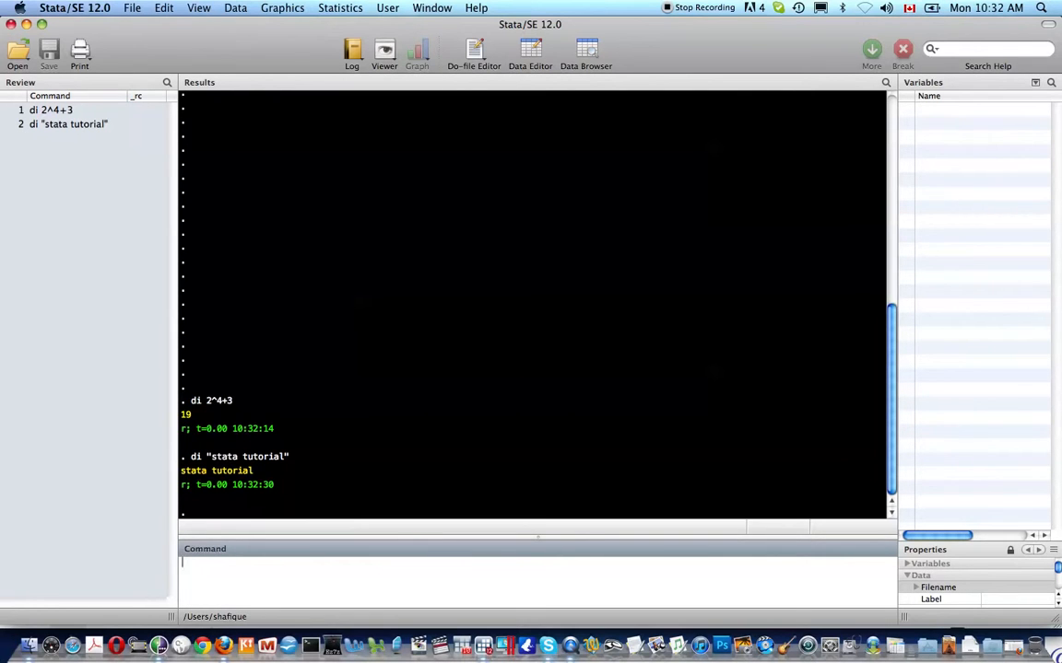
- Display the string `"here are some "double quotes""' using compound quotes so the inner quotation marks are kept
{"action": "type", "text": "di "}
{"action": "type", "text": "`\"\"'"}
{"action": "type", "text": "here are some"}
{"action": "type", "text": " \""}
{"action": "type", "text": "double "}
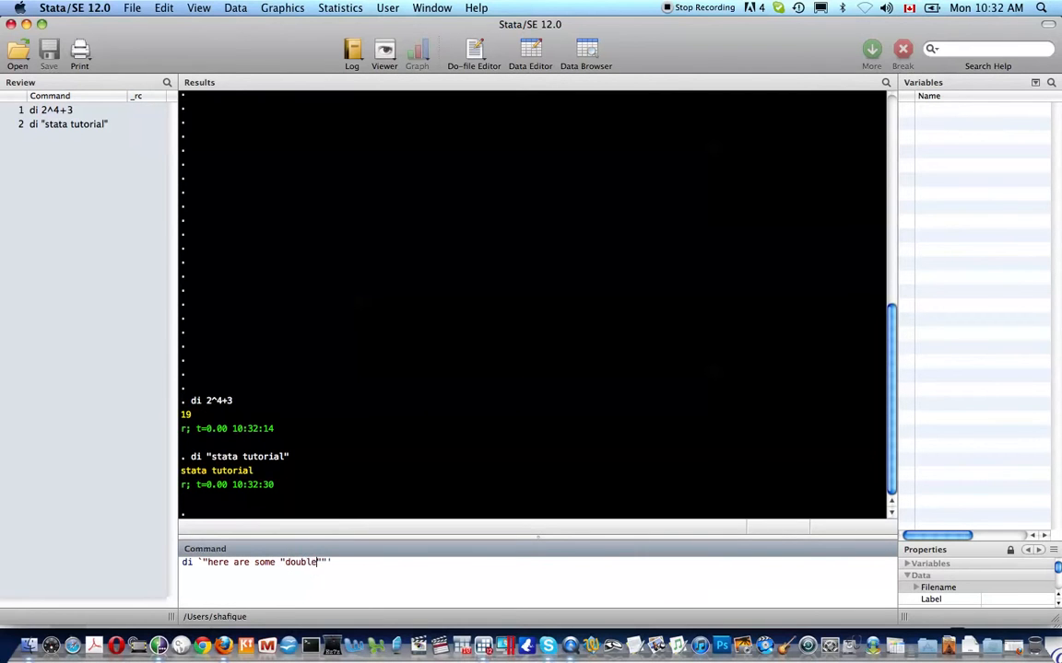
{"action": "type", "text": "quotes"}
{"action": "key", "text": "Return"}
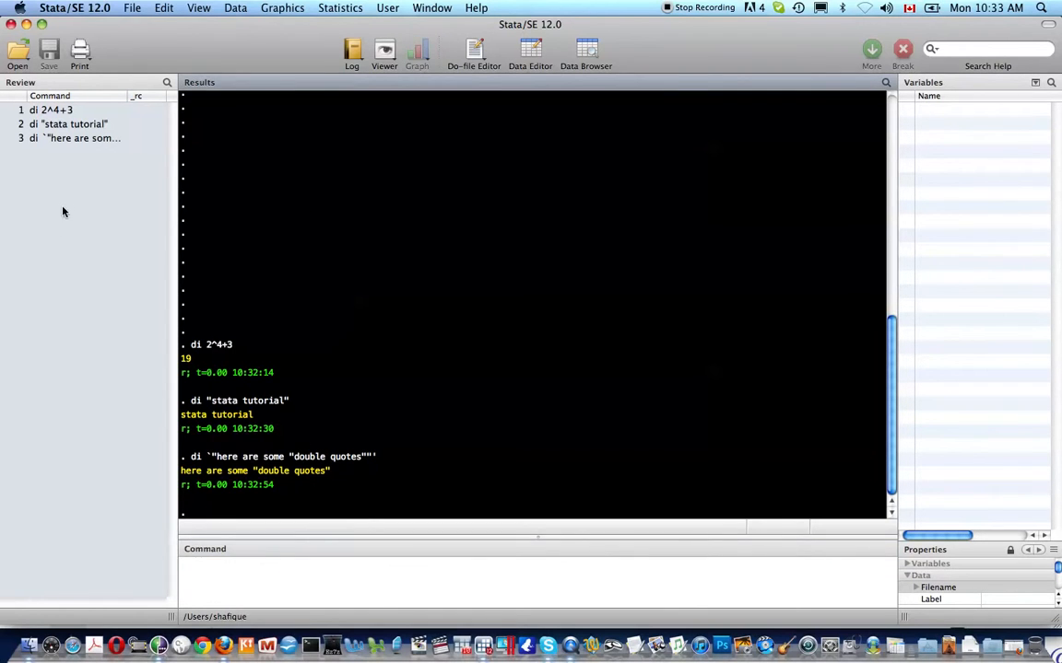
- Rerun the first di 2^4+3 command from the history and recall and rerun the double-quotes display command
{"action": "left_click", "coordinate": [59, 111]}
{"action": "key", "text": "Return"}
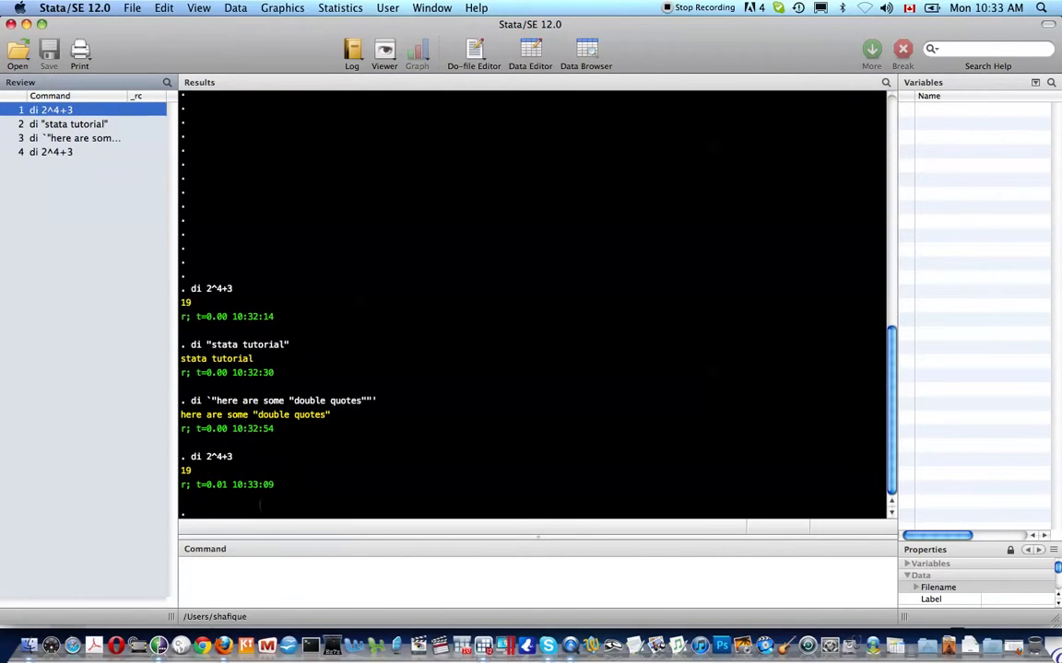
{"action": "left_click", "coordinate": [295, 589]}
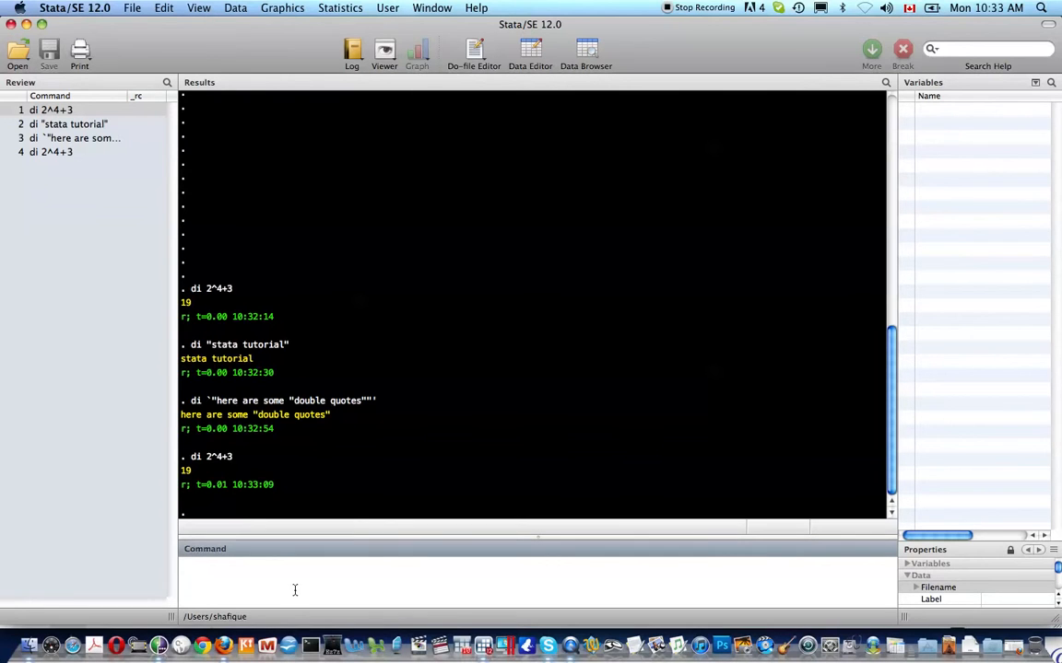
{"action": "key", "text": "Page_Up"}
{"action": "key", "text": "Page_Up"}
{"action": "key", "text": "Page_Down"}
{"action": "key", "text": "Page_Up"}
{"action": "key", "text": "Return"}
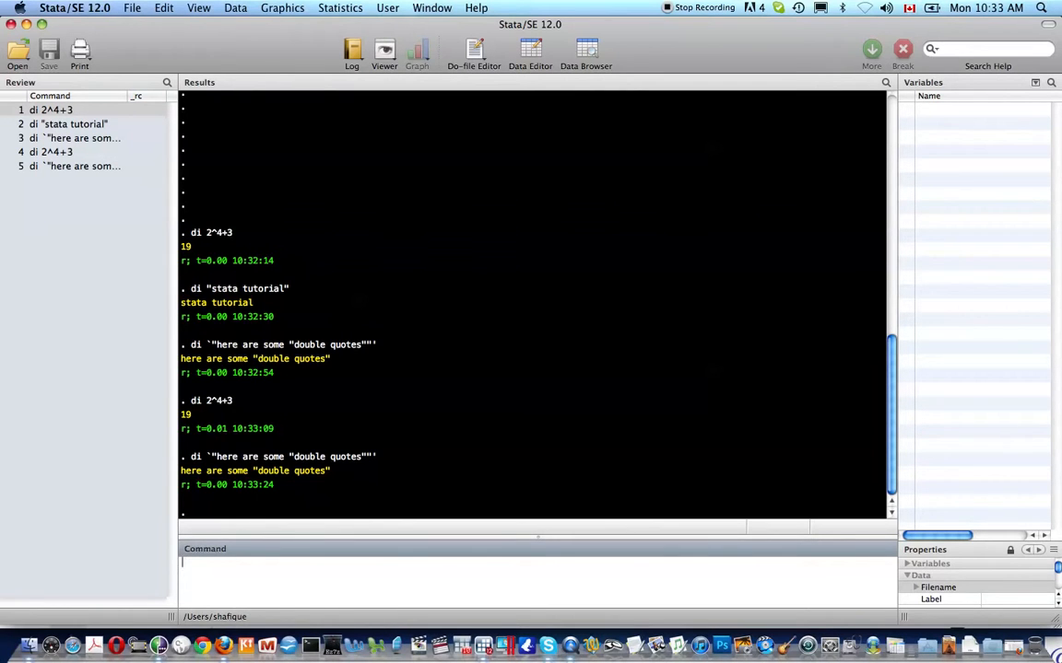
- Load the built-in auto example dataset with sysuse
{"action": "type", "text": "sysuse atu"}
{"action": "key", "text": "BackSpace"}
{"action": "key", "text": "BackSpace"}
{"action": "type", "text": "uto"}
{"action": "key", "text": "Return"}
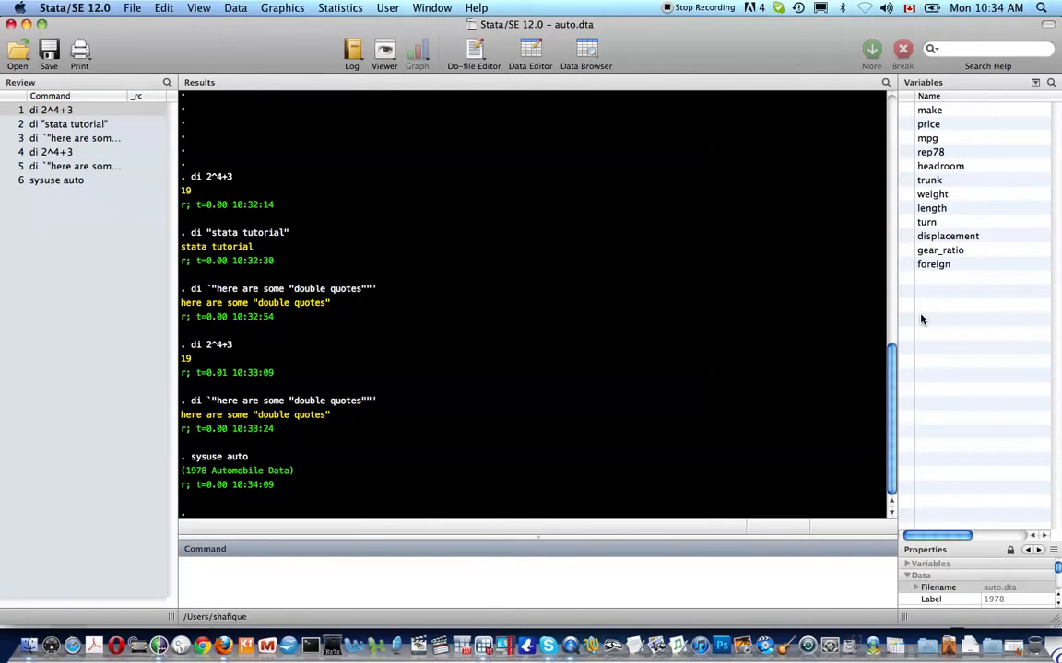
- Describe the dataset's variables with d and list the notes attached to it
{"action": "type", "text": "d"}
{"action": "key", "text": "Return"}
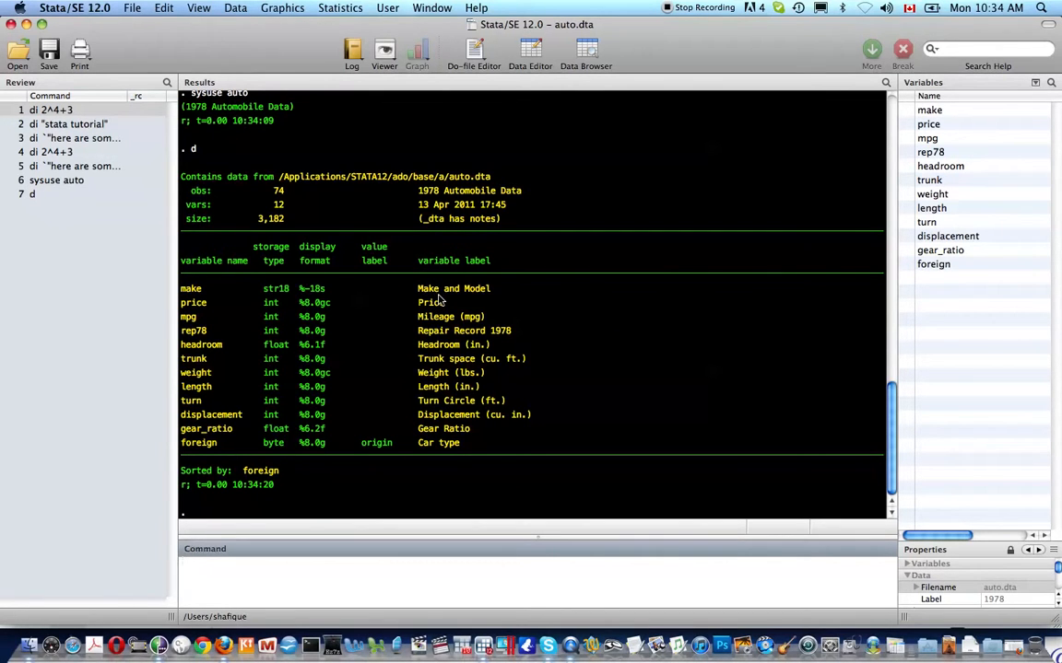
{"action": "type", "text": "note"}
{"action": "key", "text": "Return"}
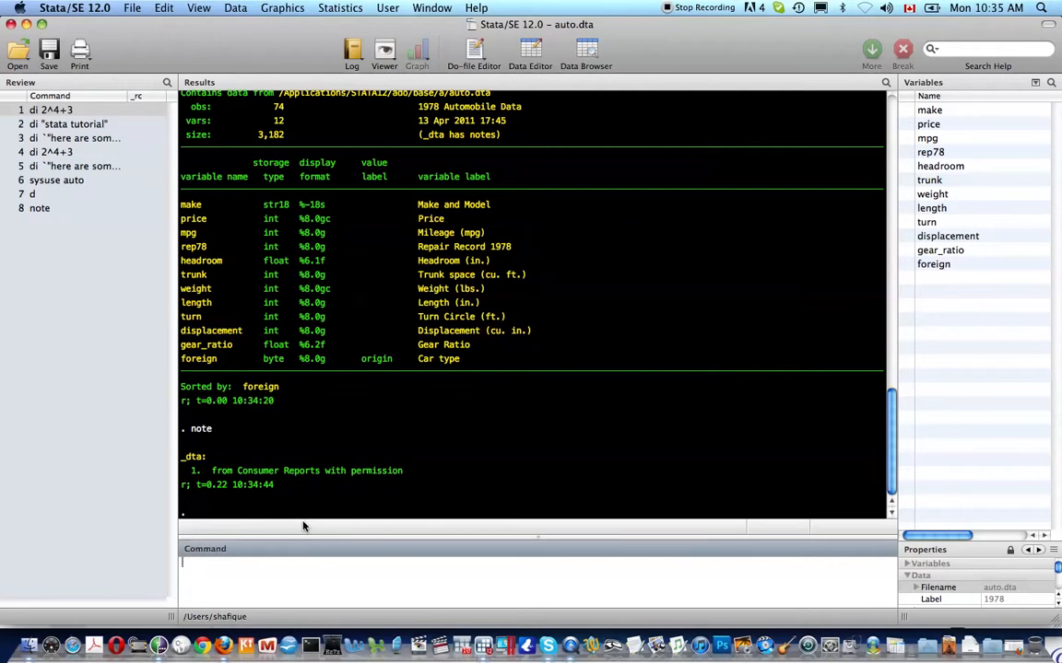
- Tabulate the frequencies of the foreign variable
{"action": "type", "text": "tab"}
{"action": "type", "text": "eign"}
{"action": "key", "text": "Return"}
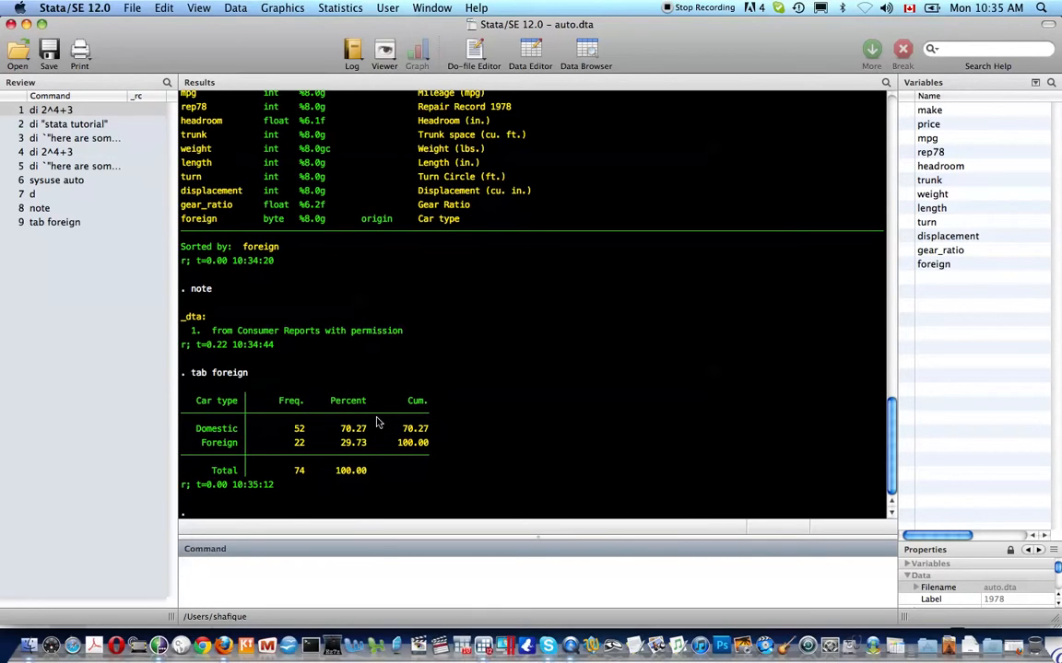
- Open the dataset in browse mode and examine the values stored behind the Domestic entries in the foreign column
{"action": "type", "text": "bro"}
{"action": "key", "text": "Return"}
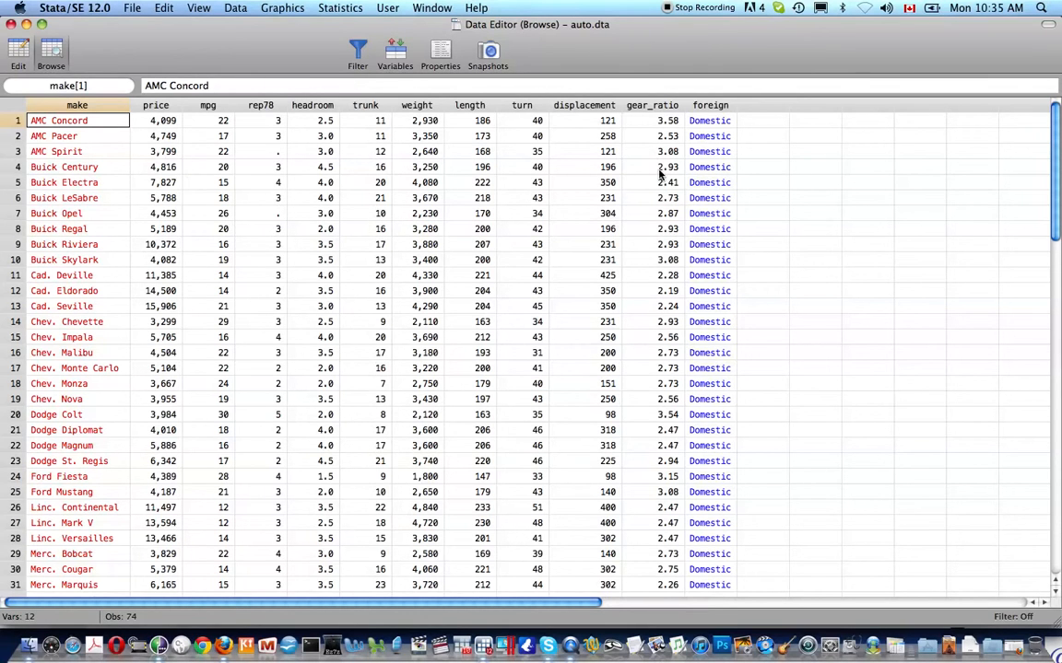
{"action": "left_click", "coordinate": [703, 123]}
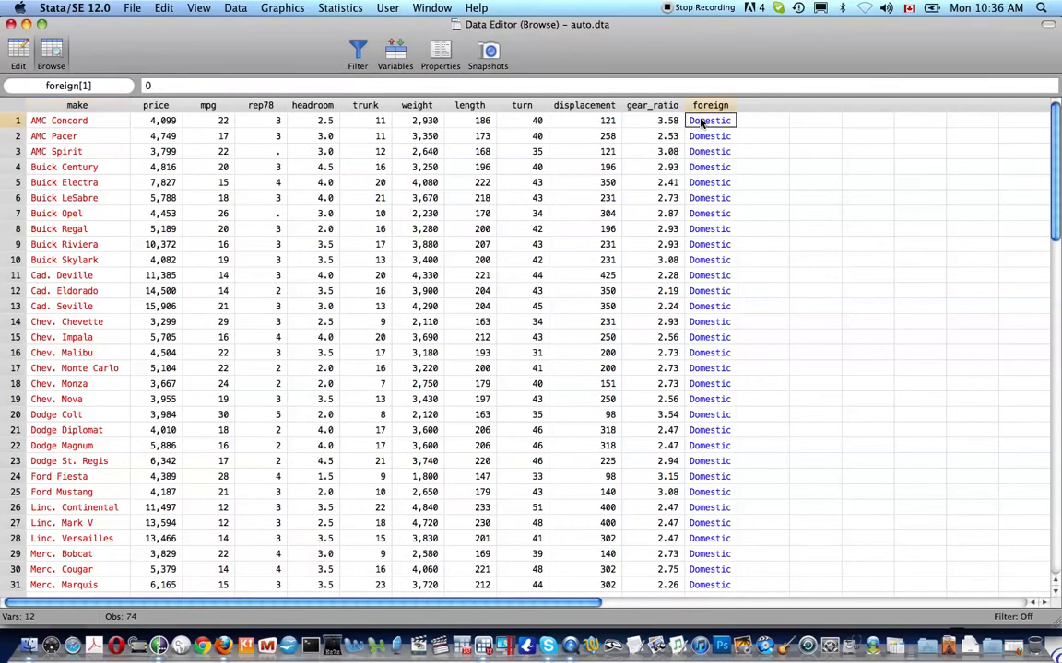
{"action": "key", "text": "Down"}
{"action": "key", "text": "Down"}
{"action": "key", "text": "Down"}
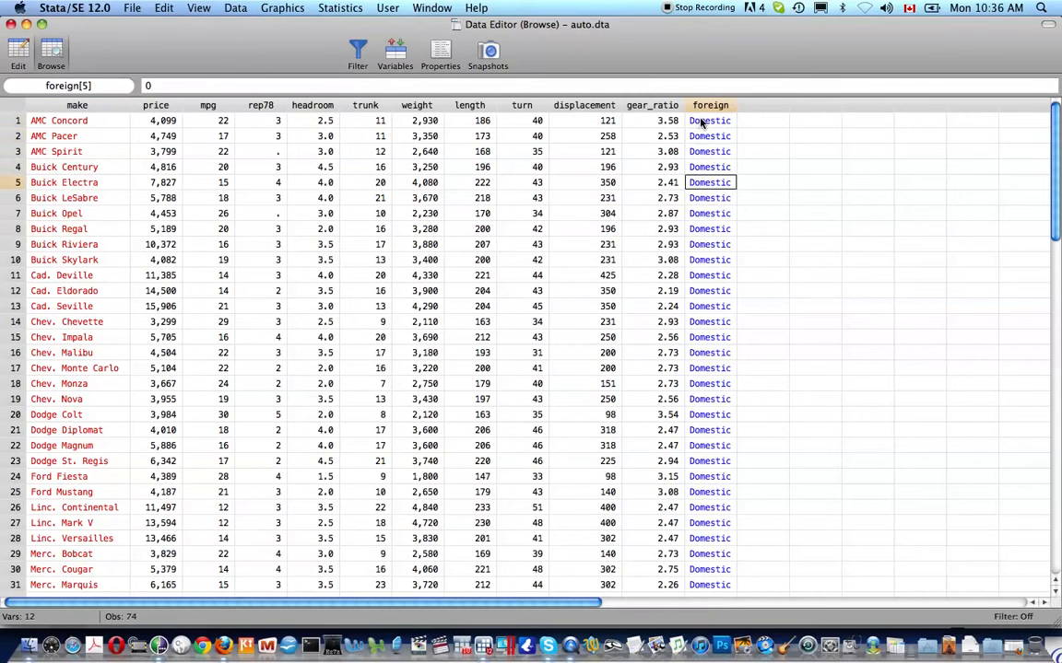
{"action": "key", "text": "Up"}
{"action": "key", "text": "Up"}
{"action": "key", "text": "Up"}
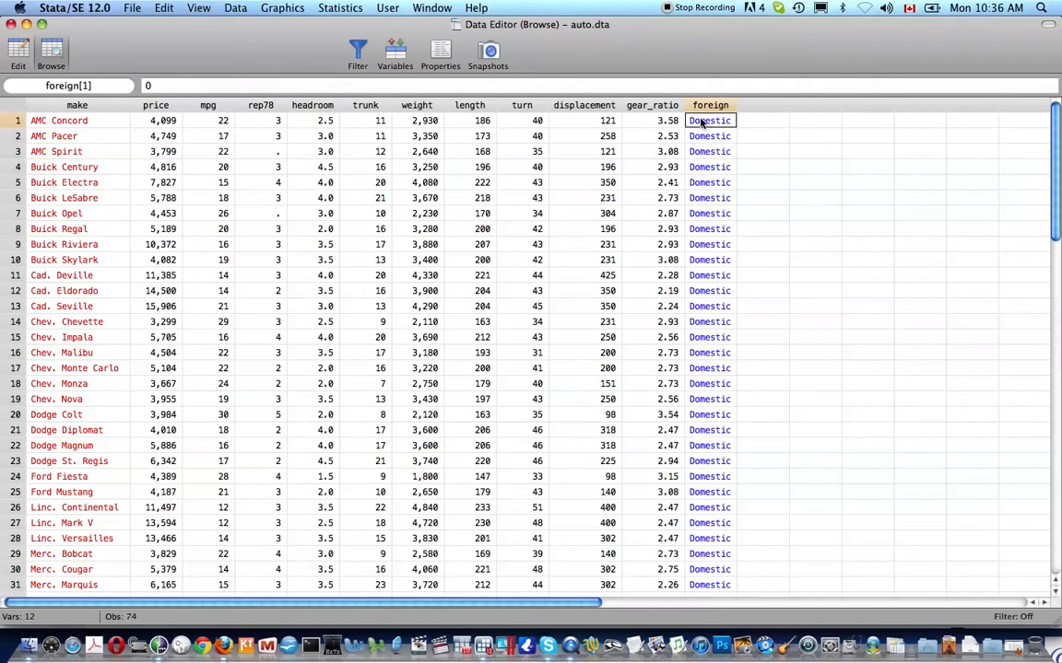
{"action": "key", "text": "Down"}
{"action": "key", "text": "Down"}
{"action": "key", "text": "Down"}
{"action": "key", "text": "Down"}
{"action": "key", "text": "Down"}
{"action": "key", "text": "Down"}
{"action": "key", "text": "Down"}
{"action": "key", "text": "Down"}
{"action": "key", "text": "Down"}
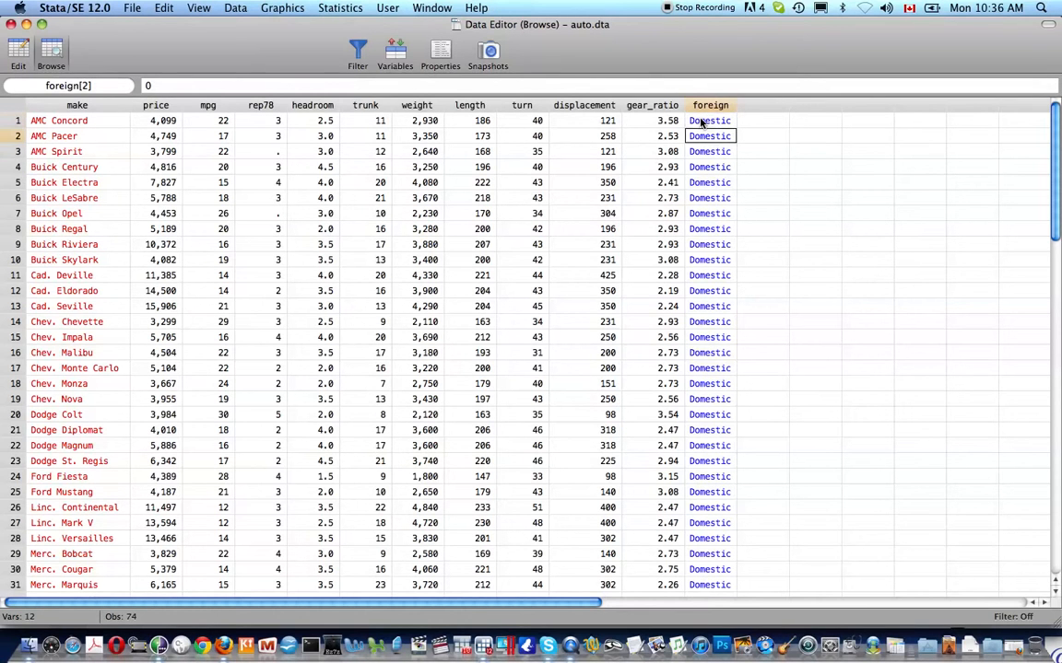
- Examine the values stored behind the Foreign entries from row 53 on and compare them with the Domestic entry in row 52
{"action": "scroll", "coordinate": [701, 122], "scroll_direction": "down", "scroll_amount": 12}
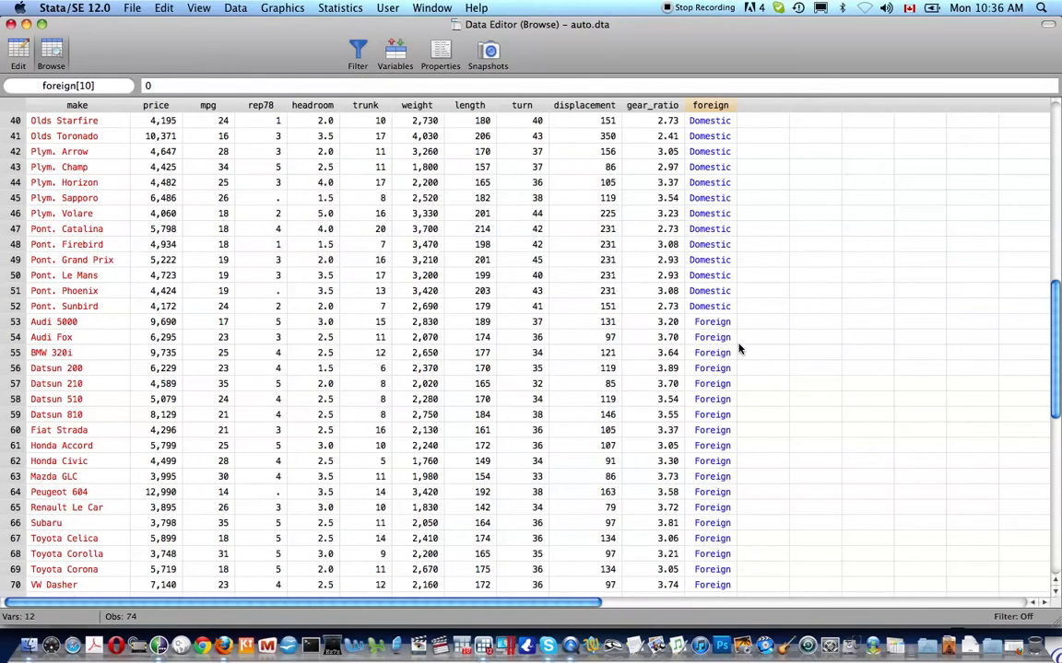
{"action": "left_click", "coordinate": [720, 323]}
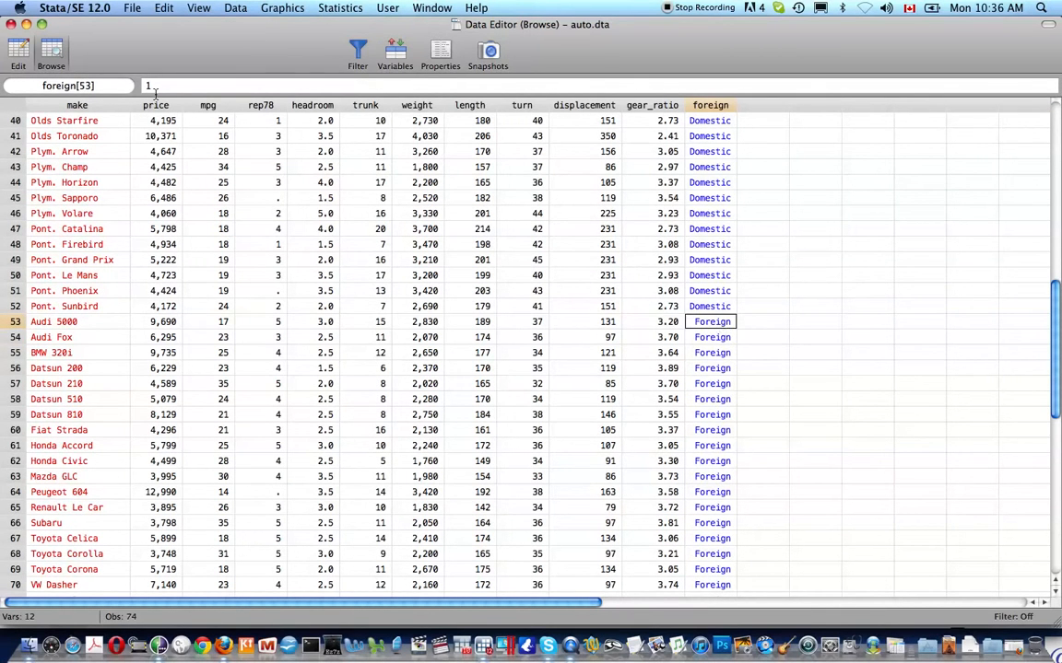
{"action": "left_click", "coordinate": [725, 337]}
{"action": "left_click", "coordinate": [725, 367]}
{"action": "left_click", "coordinate": [725, 337]}
{"action": "left_click", "coordinate": [724, 321]}
{"action": "left_click", "coordinate": [728, 307]}
{"action": "left_click", "coordinate": [724, 322]}
- Check the unlabelled weight value in row 28 and close the data browser
{"action": "scroll", "coordinate": [488, 276], "scroll_direction": "up", "scroll_amount": 6}
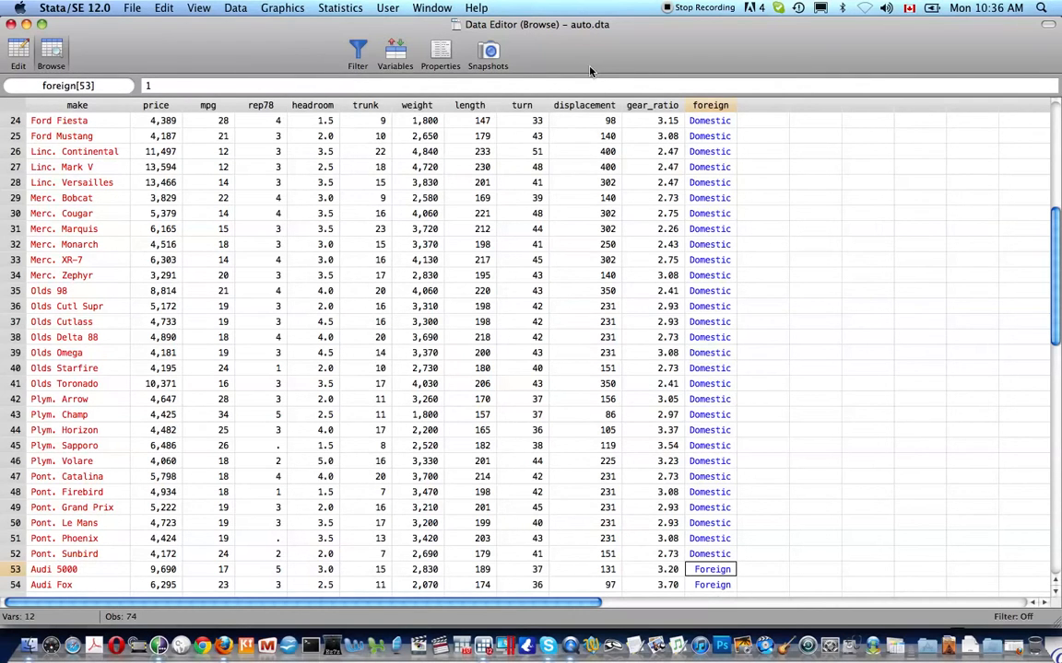
{"action": "left_click", "coordinate": [521, 168]}
{"action": "left_click", "coordinate": [419, 183]}
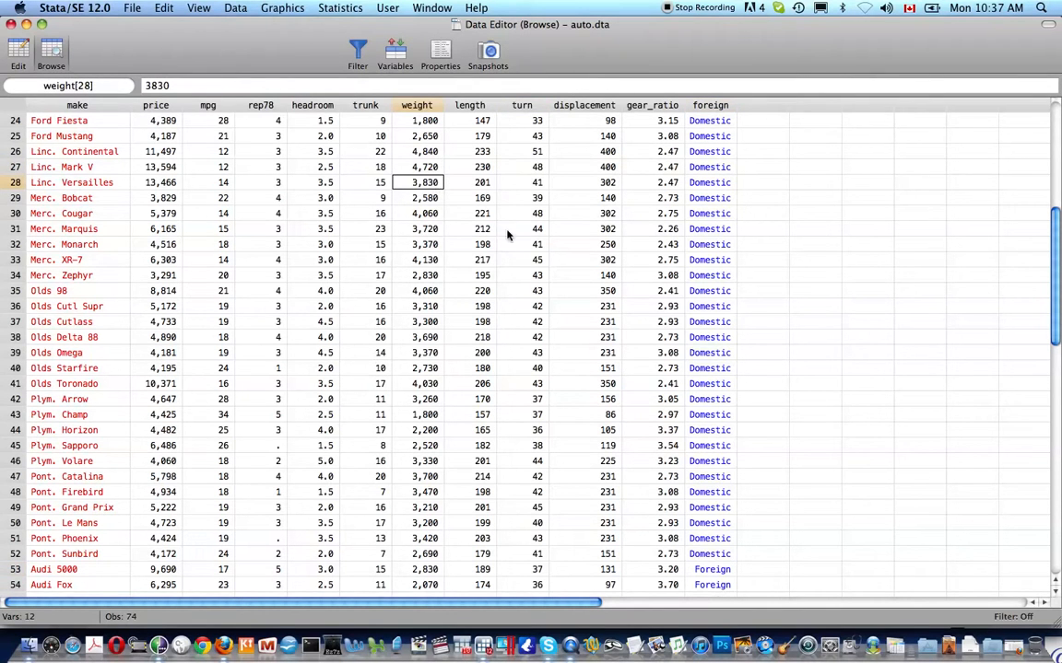
{"action": "key", "text": "super+w"}
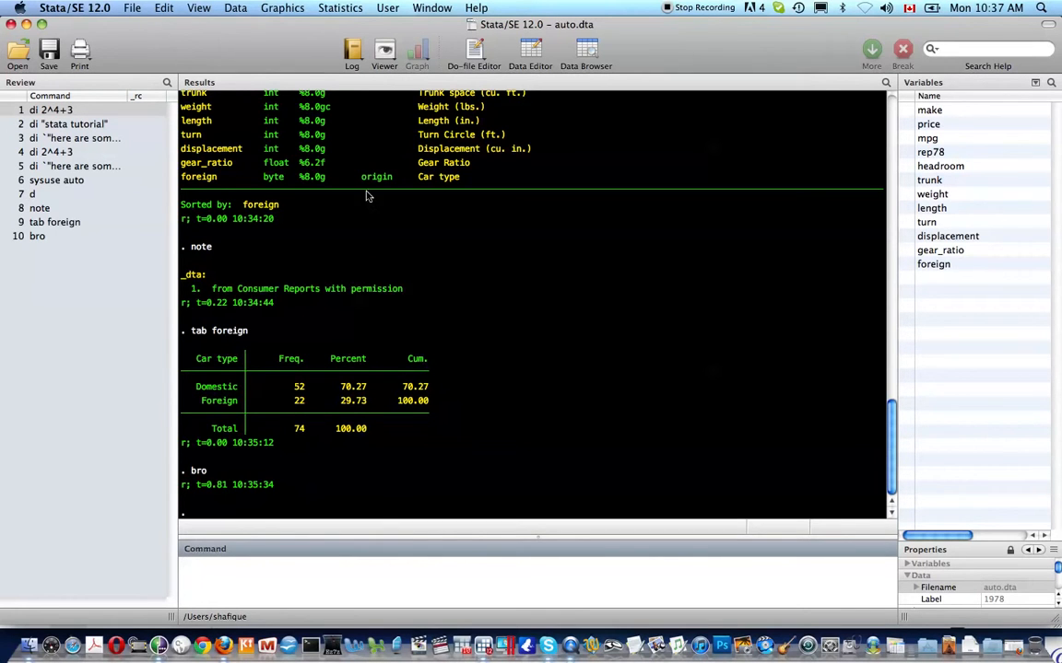
- List all value labels in the dataset, and list the origin value label on its own
{"action": "type", "text": "label list"}
{"action": "key", "text": "Return"}
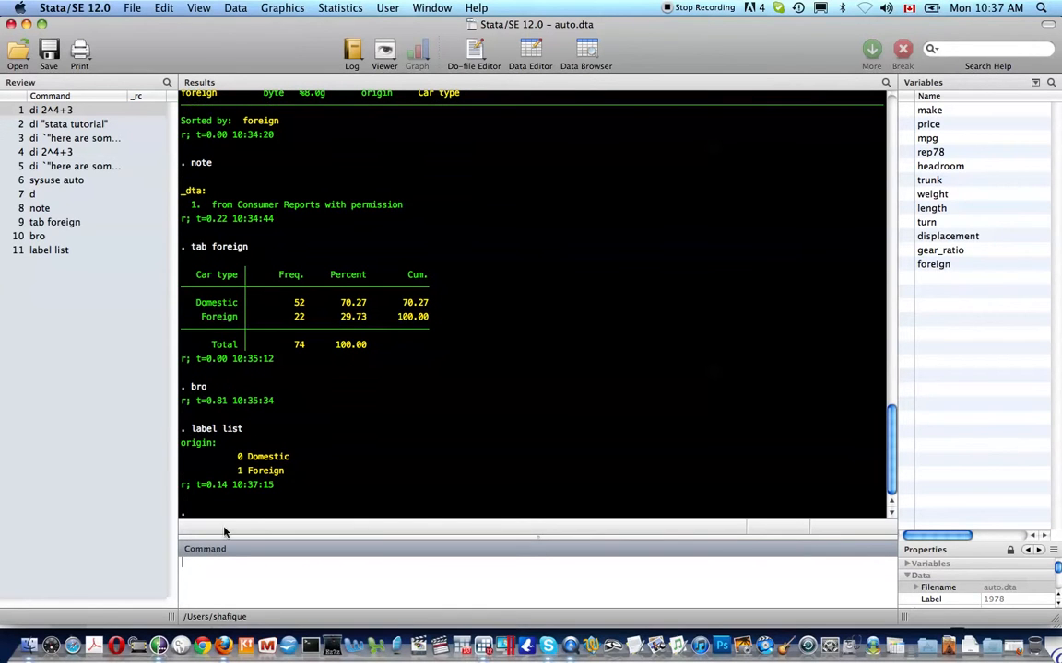
{"action": "type", "text": "label list orign"}
{"action": "key", "text": "Return"}
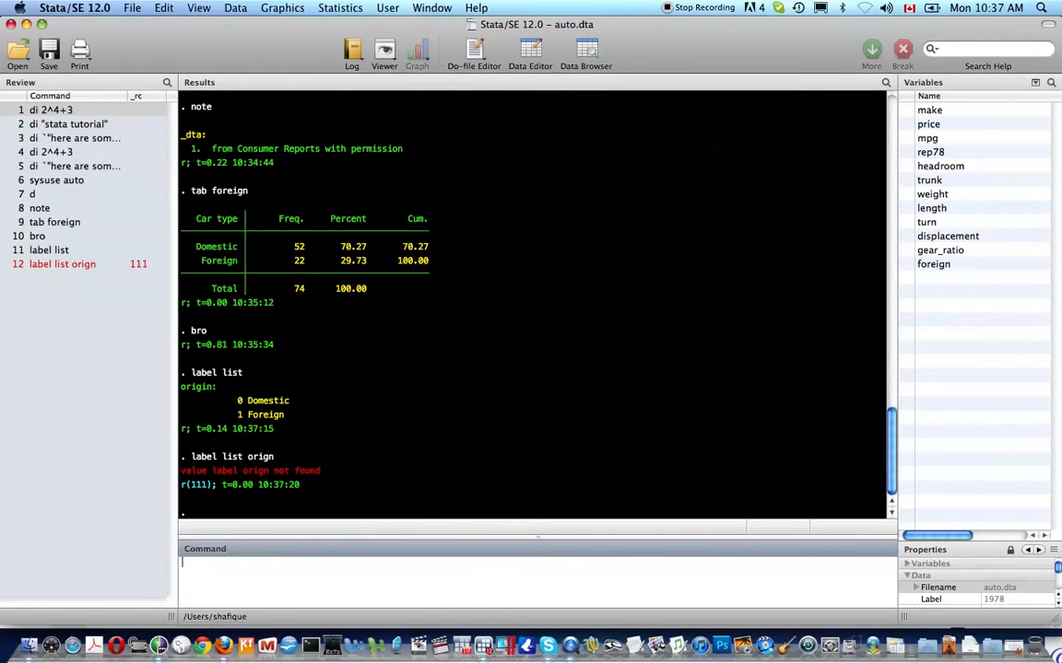
{"action": "key", "text": "Page_Up"}
{"action": "type", "text": "i"}
{"action": "key", "text": "Return"}
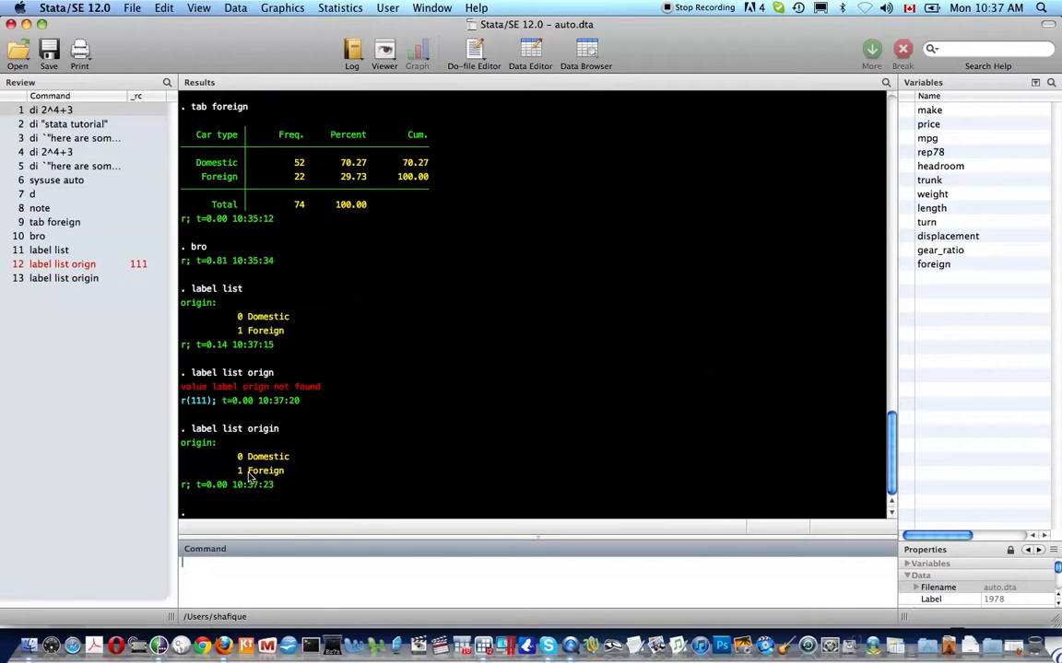
- Describe the dataset again and generate a new variable gallons filled with missing values (.)
{"action": "type", "text": "d"}
{"action": "key", "text": "Return"}
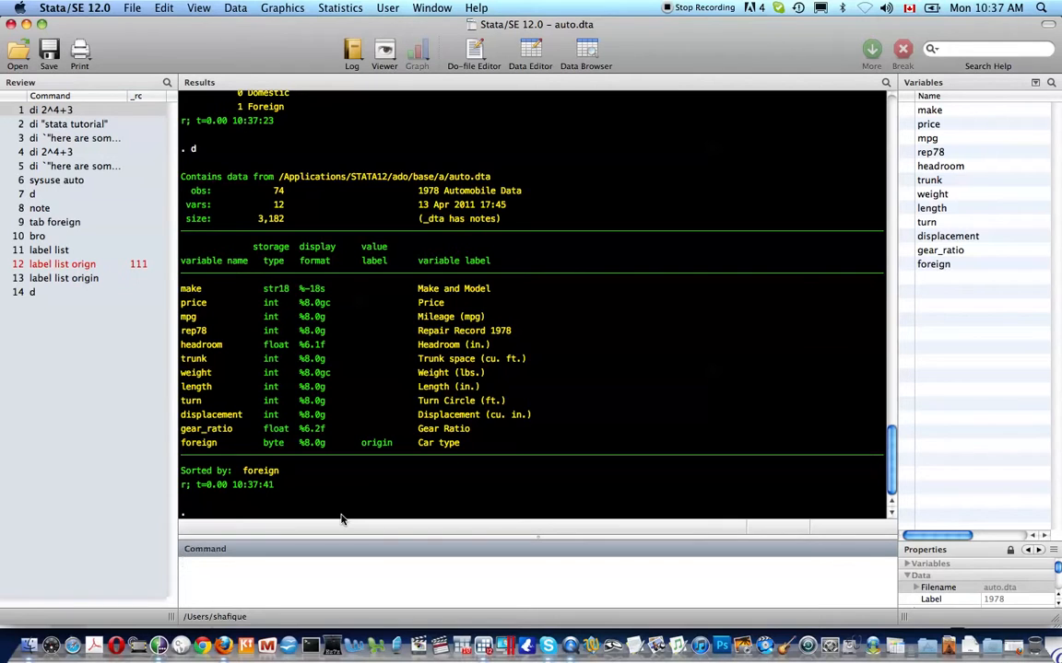
{"action": "type", "text": "gen gallons = 5"}
{"action": "key", "text": "BackSpace"}
{"action": "type", "text": "."}
{"action": "key", "text": "Return"}
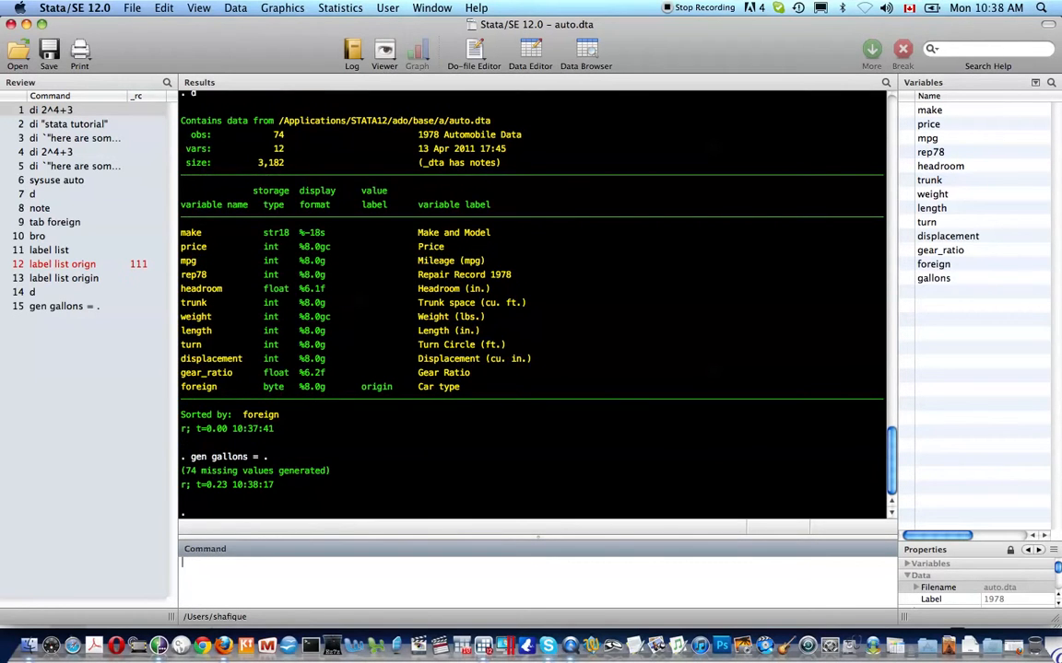
- Open the dataset for editing and enter 5 for gallons in observations 1 and 2
{"action": "type", "text": "edit"}
{"action": "key", "text": "Return"}
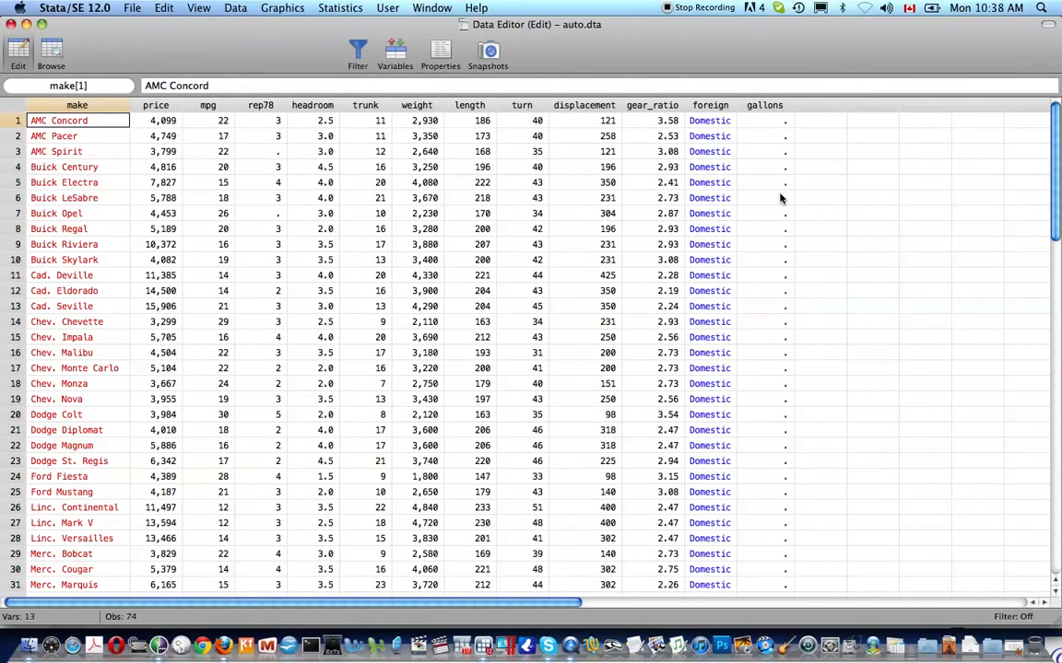
{"action": "left_click", "coordinate": [768, 121]}
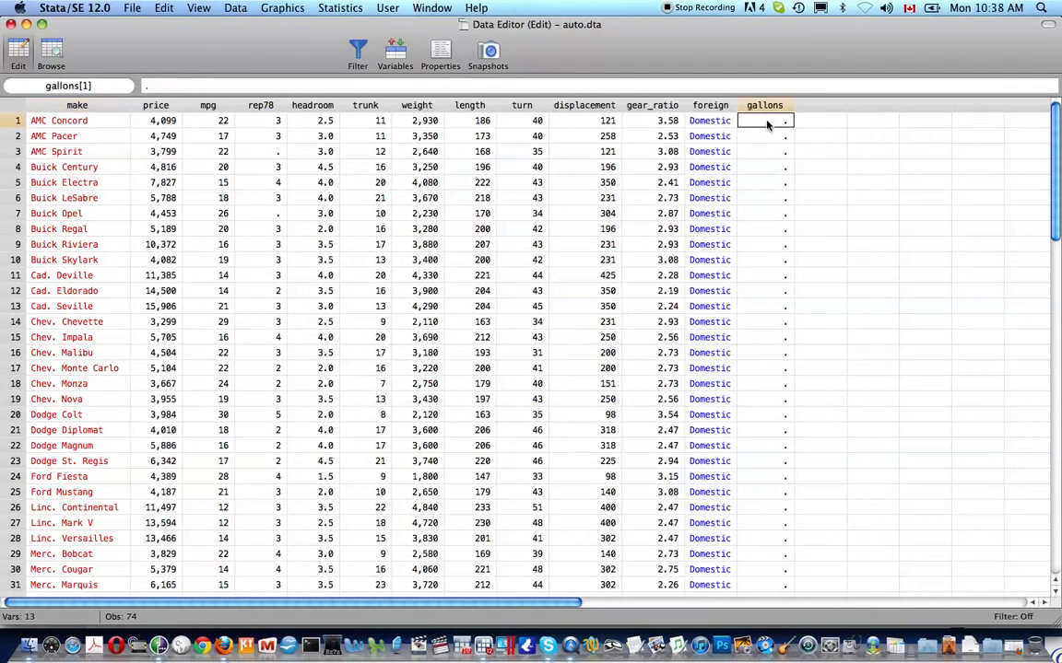
{"action": "type", "text": "5"}
{"action": "key", "text": "Return"}
{"action": "type", "text": "5"}
{"action": "type", "text": "5"}
{"action": "key", "text": "Return"}
{"action": "key", "text": "Return"}
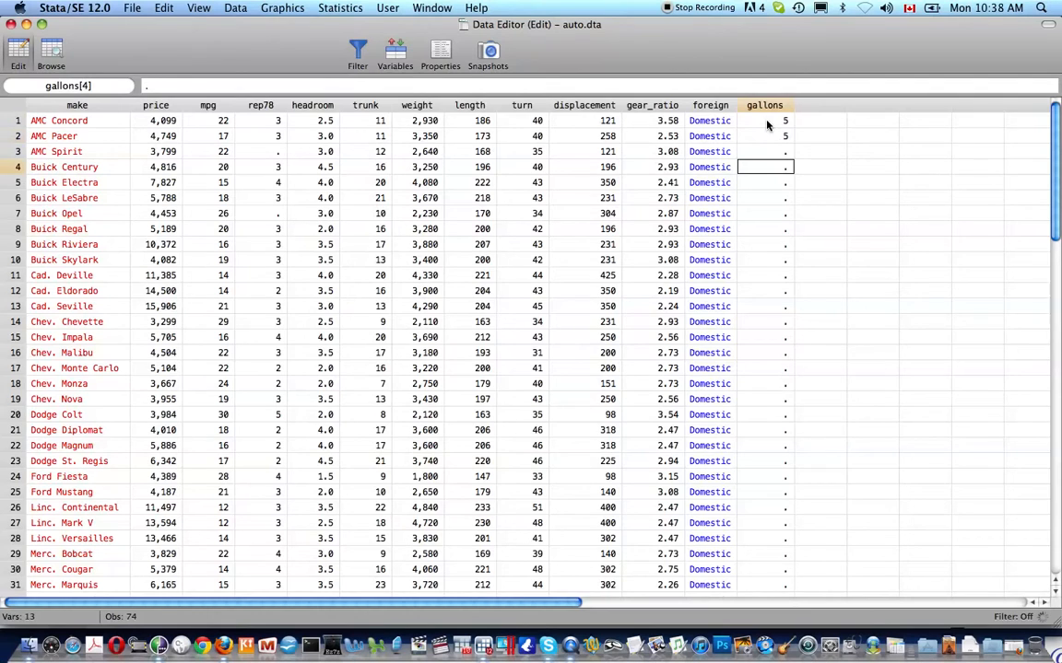
- Enter 5 for gallons in observation 4, and 6 in observations 3 and 6
{"action": "type", "text": "5"}
{"action": "key", "text": "Return"}
{"action": "key", "text": "Up"}
{"action": "key", "text": "Up"}
{"action": "type", "text": "6"}
{"action": "key", "text": "Return"}
{"action": "key", "text": "Return"}
{"action": "key", "text": "Return"}
{"action": "type", "text": "6"}
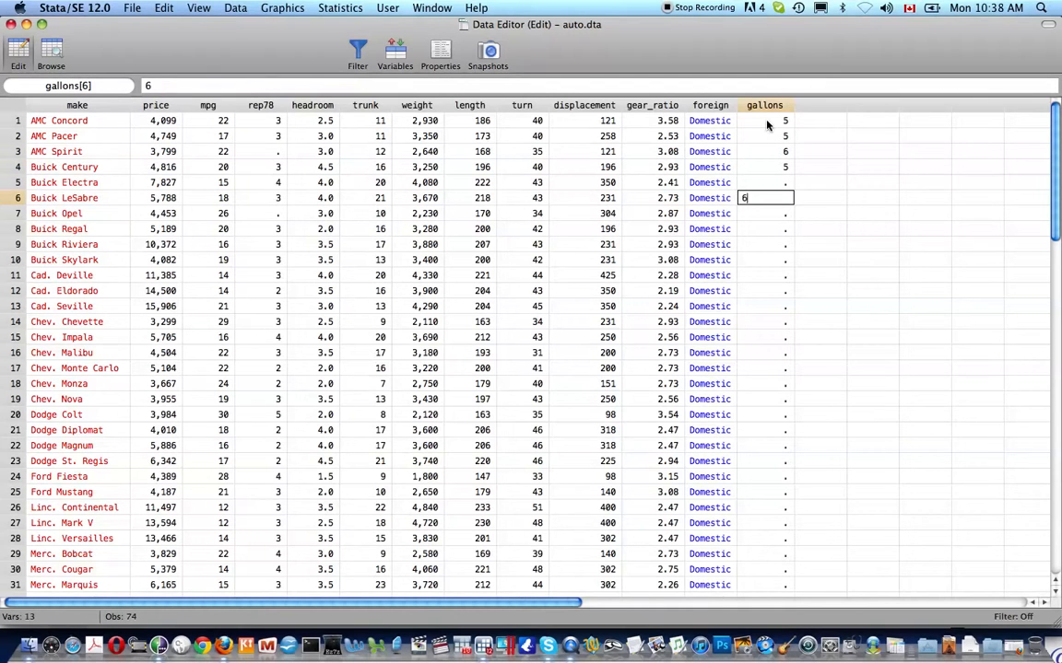
{"action": "key", "text": "Return"}
- Enter 8 for gallons in observation 7 and 3 in observation 8
{"action": "type", "text": "8"}
{"action": "key", "text": "Return"}
{"action": "type", "text": "3"}
{"action": "key", "text": "Return"}
{"action": "scroll", "coordinate": [766, 125], "scroll_direction": "down", "scroll_amount": 15}
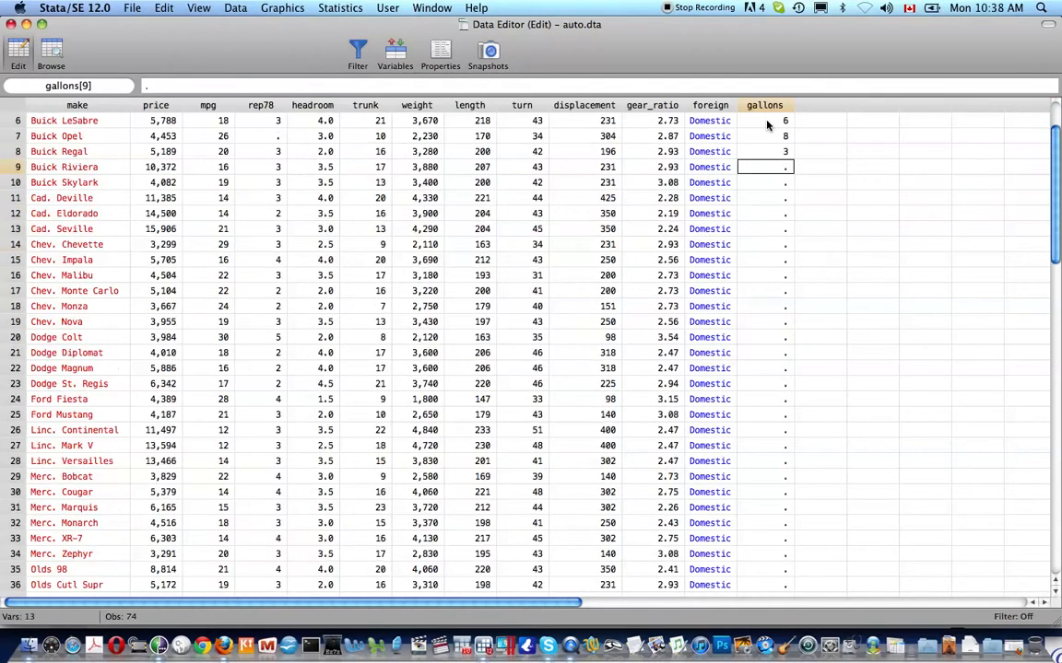
{"action": "scroll", "coordinate": [767, 126], "scroll_direction": "up", "scroll_amount": 8}
{"action": "scroll", "coordinate": [767, 126], "scroll_direction": "up", "scroll_amount": 10}
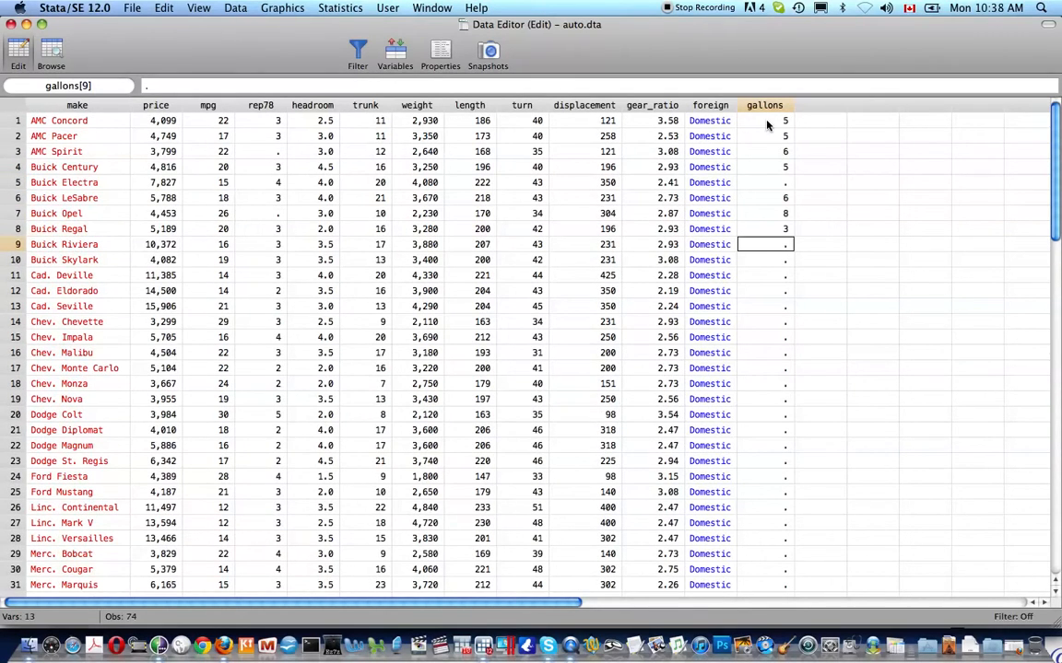
- Close the data editor and review the replace commands logged in the results
{"action": "key", "text": "super+w"}
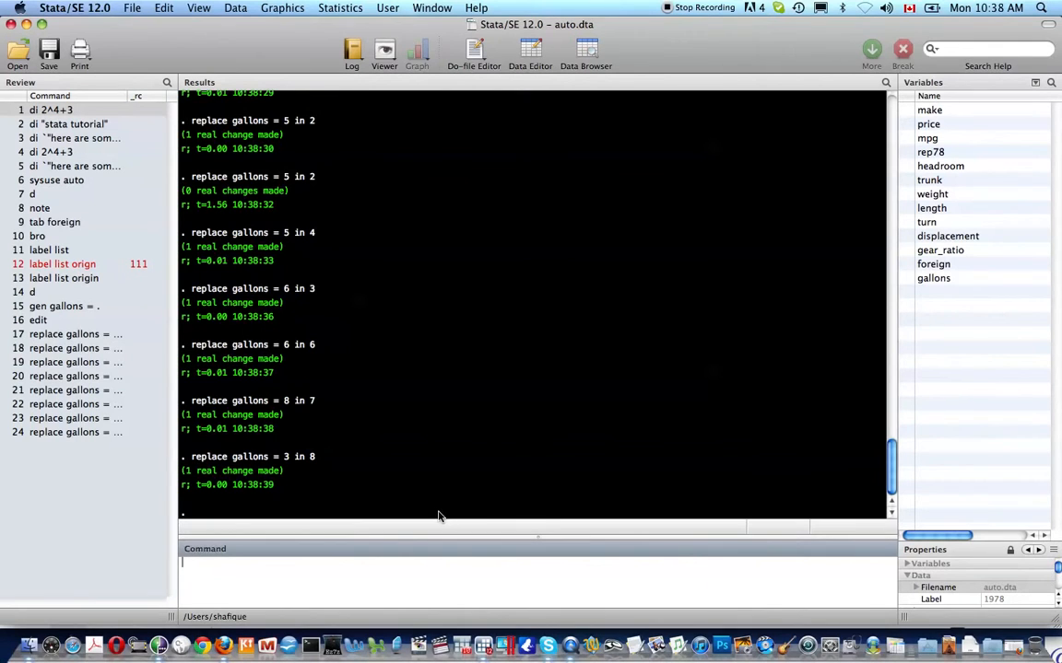
{"action": "scroll", "coordinate": [297, 422], "scroll_direction": "up", "scroll_amount": 1}
{"action": "scroll", "coordinate": [297, 421], "scroll_direction": "up", "scroll_amount": 10}
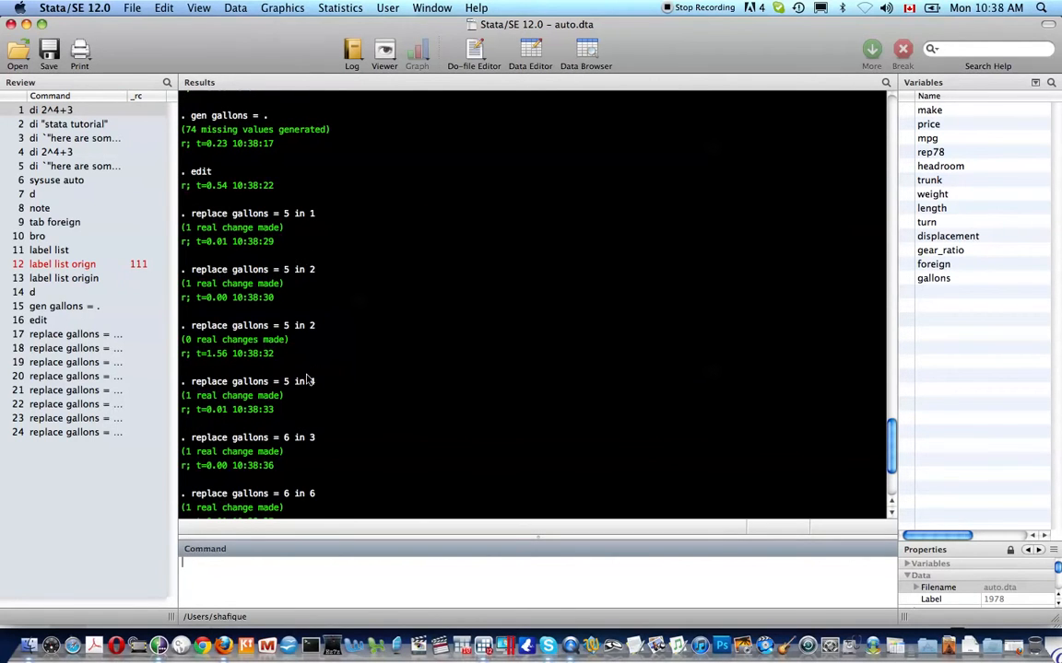
- Replace gallons with 5 in every observation using a single replace command
{"action": "scroll", "coordinate": [308, 400], "scroll_direction": "down", "scroll_amount": 8}
{"action": "scroll", "coordinate": [309, 400], "scroll_direction": "down", "scroll_amount": 3}
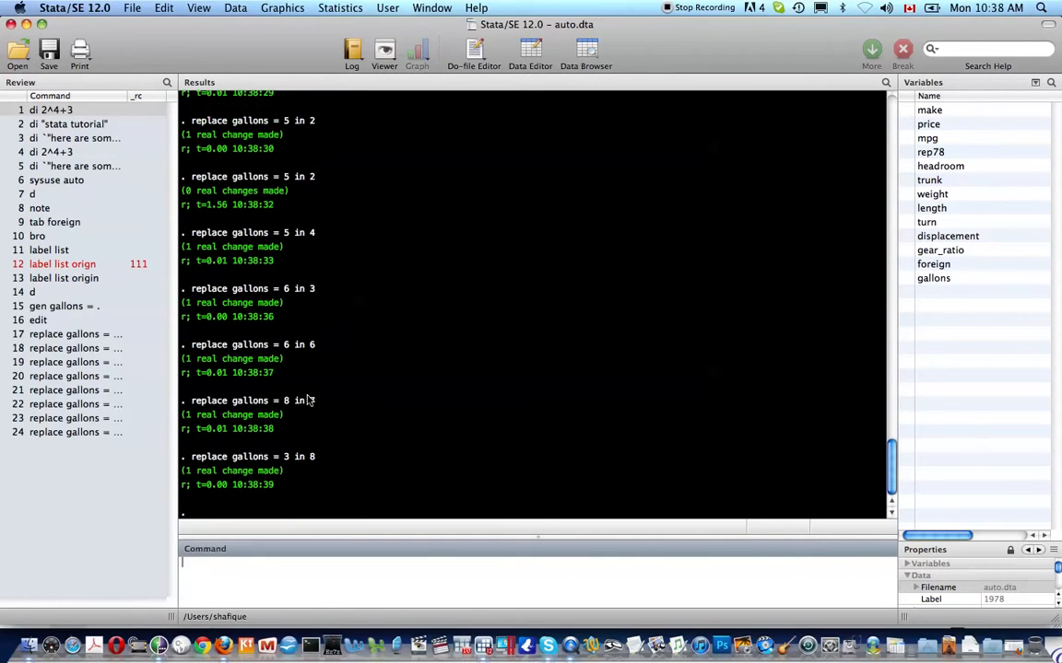
{"action": "type", "text": "replace gallons = "}
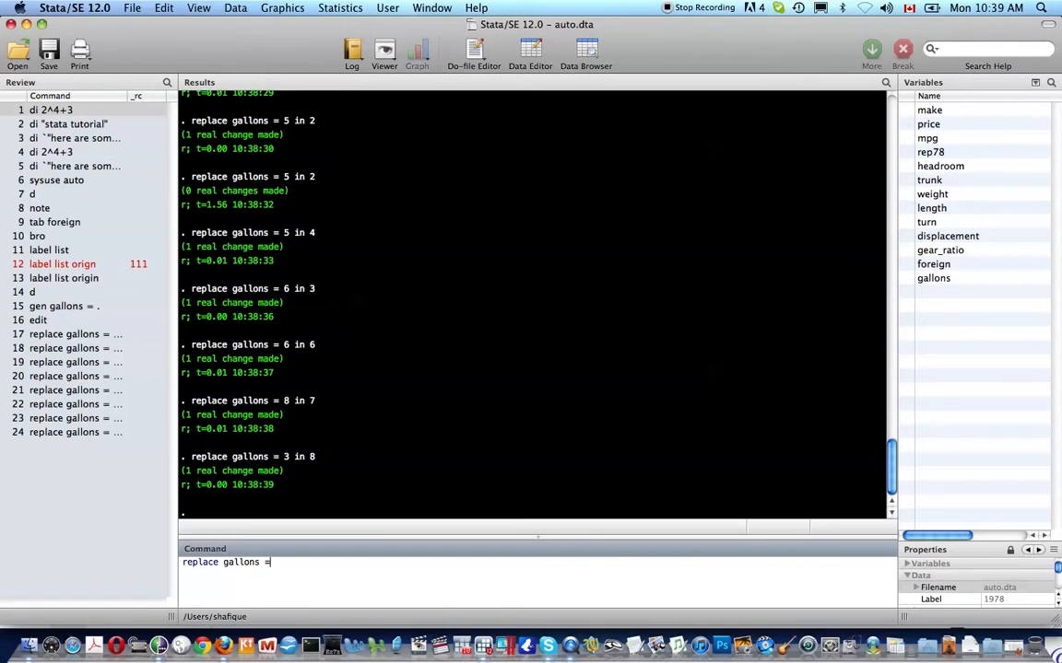
{"action": "type", "text": "5"}
{"action": "key", "text": "Return"}
- Browse the dataset to check the gallons values across all observations, and close the data browser
{"action": "type", "text": "bro"}
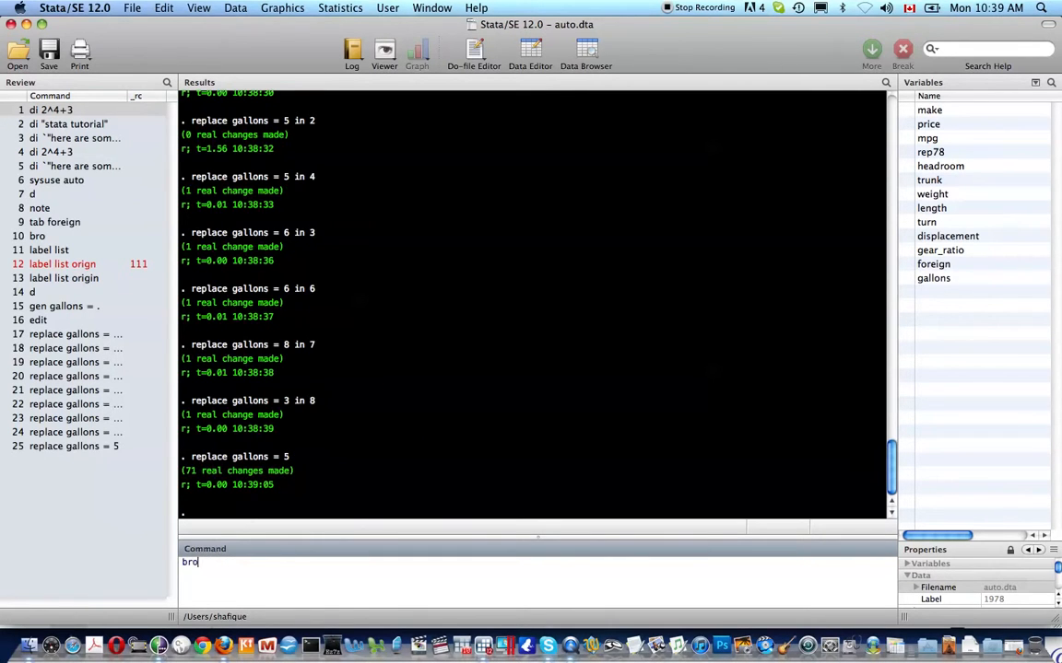
{"action": "key", "text": "Return"}
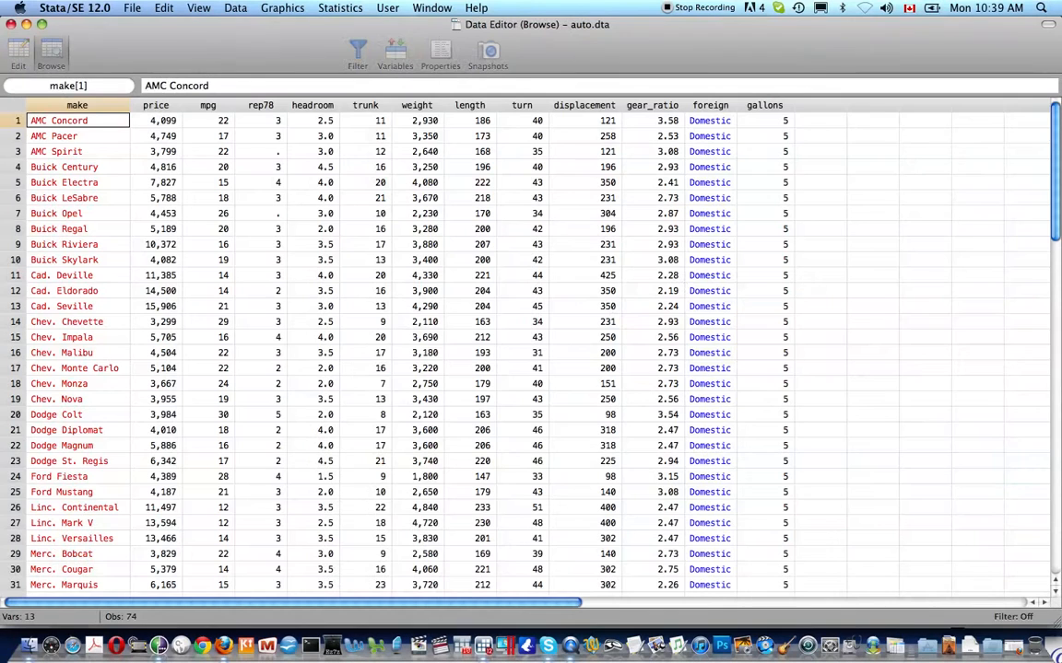
{"action": "scroll", "coordinate": [748, 196], "scroll_direction": "down", "scroll_amount": 20}
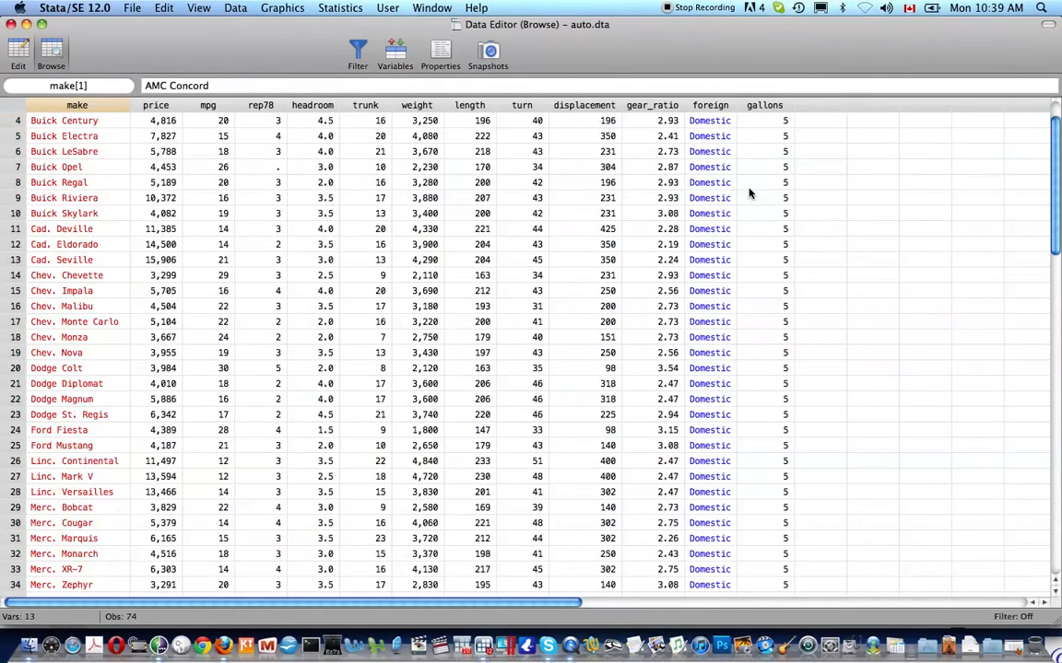
{"action": "scroll", "coordinate": [748, 194], "scroll_direction": "up", "scroll_amount": 15}
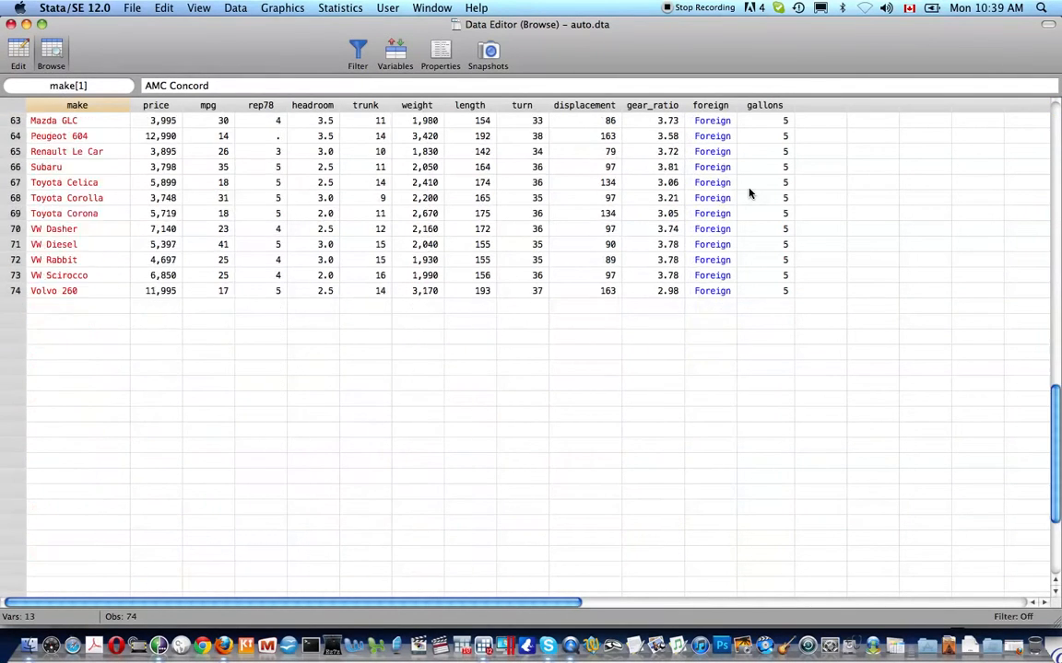
{"action": "scroll", "coordinate": [748, 194], "scroll_direction": "up", "scroll_amount": 5}
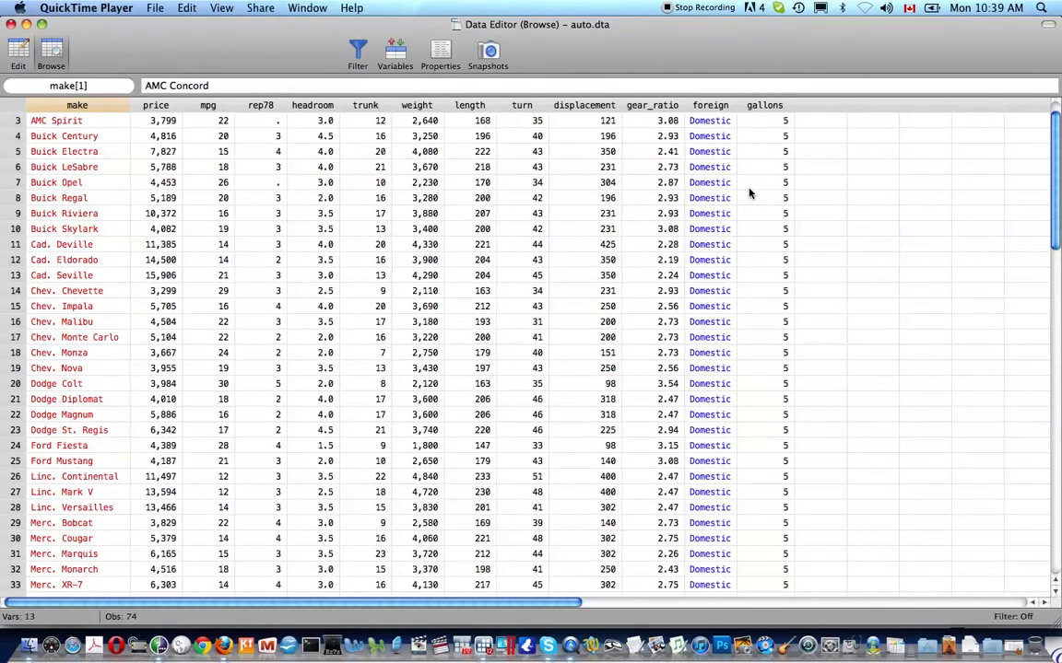
{"action": "scroll", "coordinate": [749, 193], "scroll_direction": "up", "scroll_amount": 1}
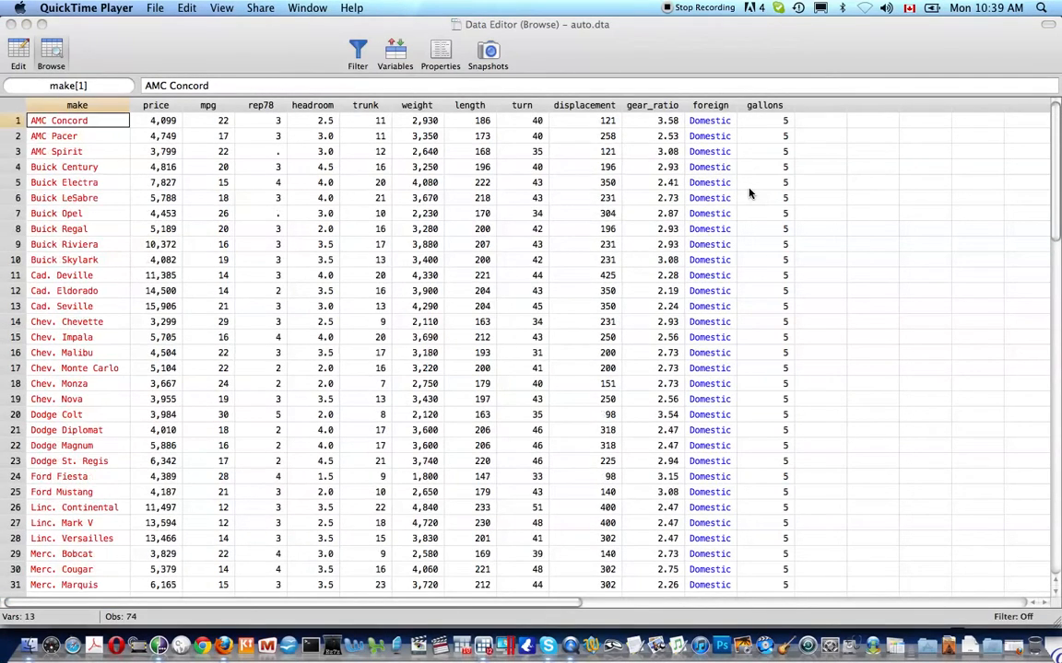
{"action": "scroll", "coordinate": [748, 194], "scroll_direction": "right", "scroll_amount": 2}
{"action": "scroll", "coordinate": [749, 193], "scroll_direction": "left", "scroll_amount": 2}
{"action": "left_click", "coordinate": [686, 30]}
{"action": "key", "text": "super+w"}
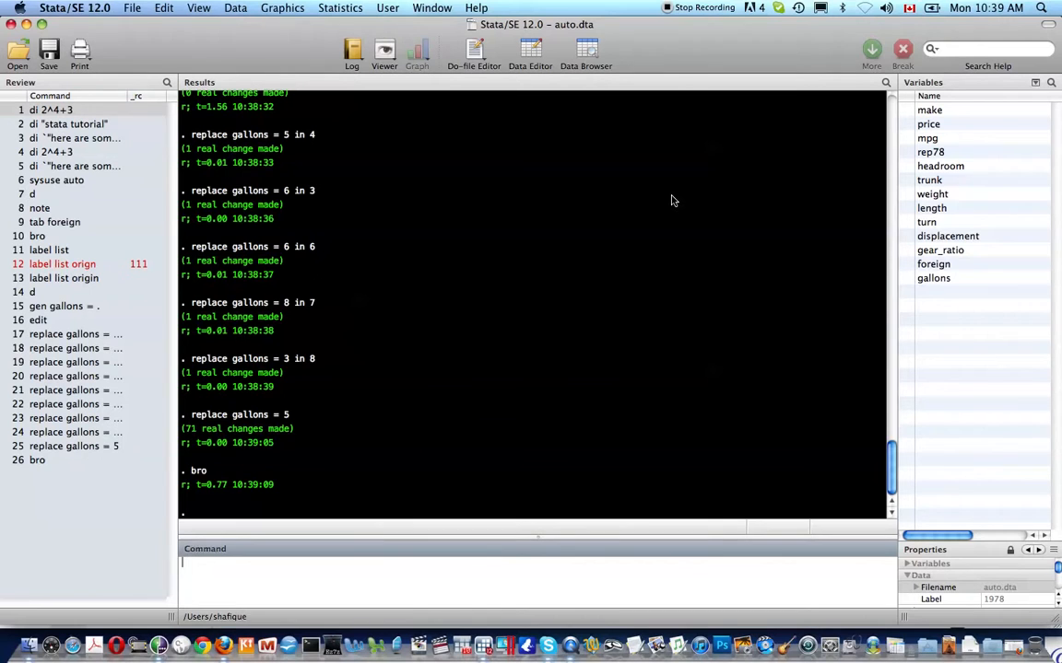
- Label the gallons variable "Gallons of gasoline available for use", using compound double quotes
{"action": "type", "text": "label var gallons \"\""}
{"action": "key", "text": "Left"}
{"action": "type", "text": "`"}
{"action": "key", "text": "Right"}
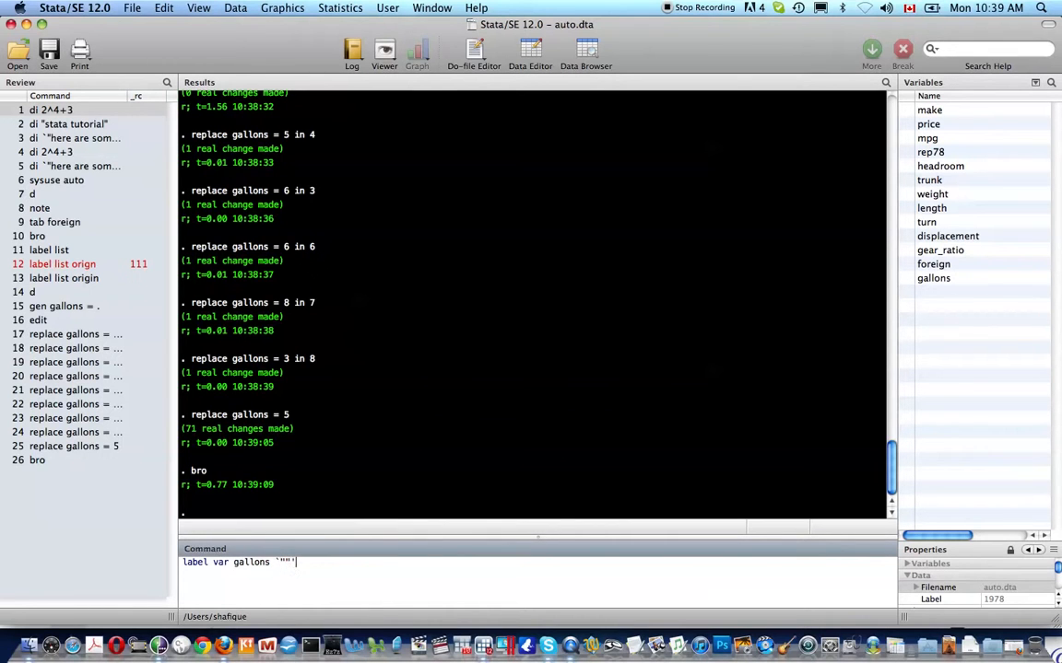
{"action": "type", "text": "Gallons of gasoline"}
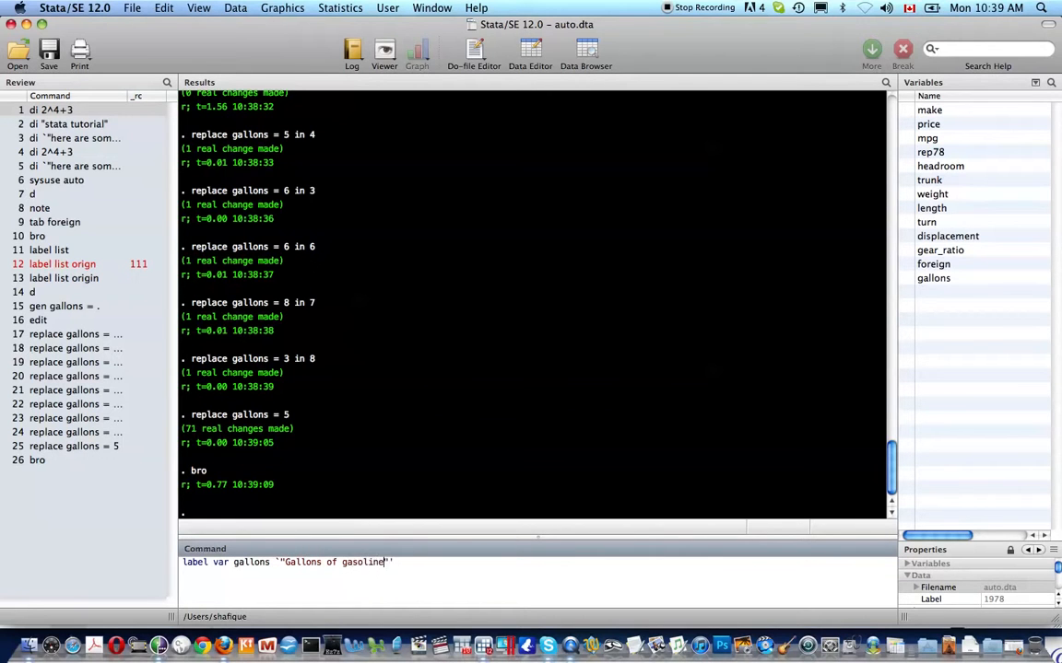
{"action": "type", "text": " available for consumptio"}
{"action": "key", "text": "BackSpace"}
{"action": "key", "text": "BackSpace"}
{"action": "key", "text": "BackSpace"}
{"action": "key", "text": "BackSpace"}
{"action": "key", "text": "BackSpace"}
{"action": "key", "text": "BackSpace"}
{"action": "key", "text": "BackSpace"}
{"action": "key", "text": "BackSpace"}
{"action": "key", "text": "BackSpace"}
{"action": "key", "text": "BackSpace"}
{"action": "type", "text": "use"}
{"action": "key", "text": "Return"}
- Describe the dataset to check the variable label of gallons
{"action": "type", "text": "d"}
{"action": "key", "text": "Return"}
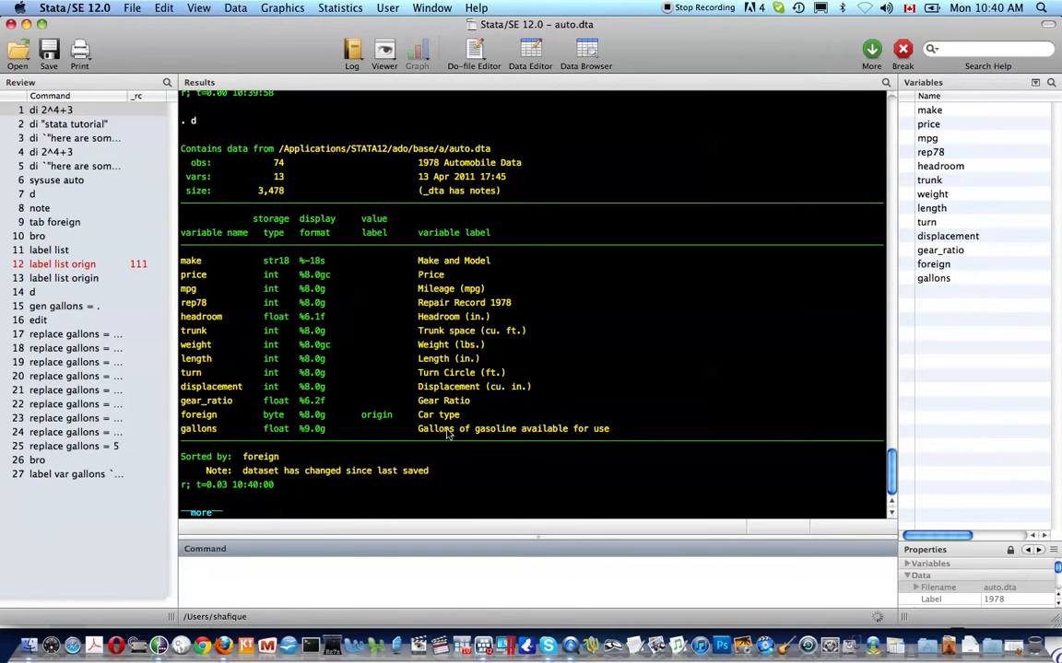
{"action": "key", "text": "space"}
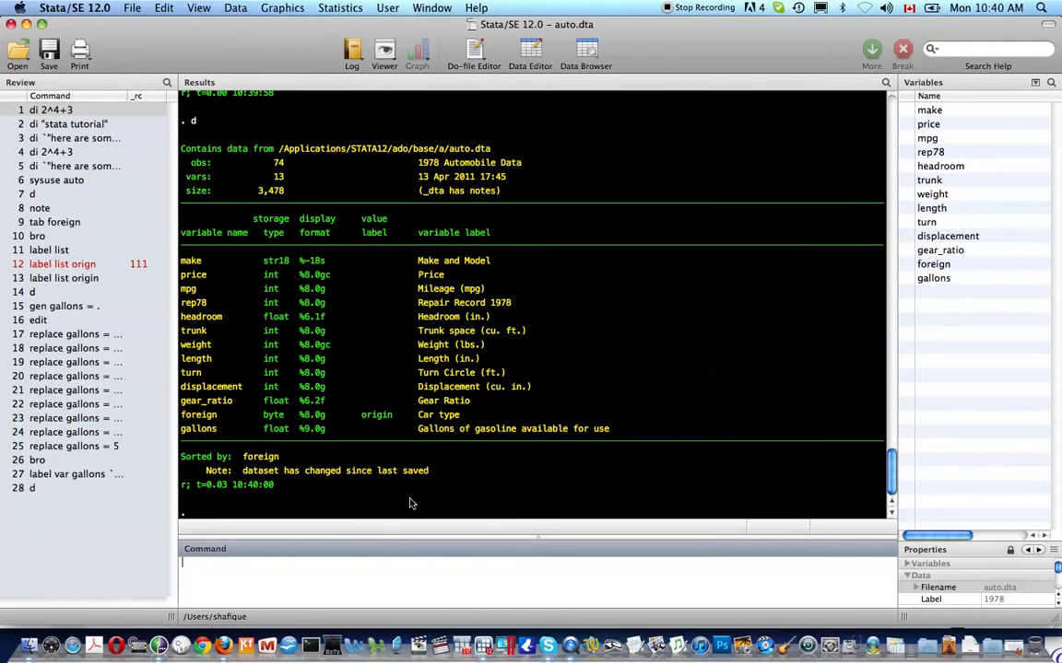
- Generate a new variable named distance as mpg multiplied by gallons, abbreviating the latter as gallo
{"action": "type", "text": "gen distance = mpg"}
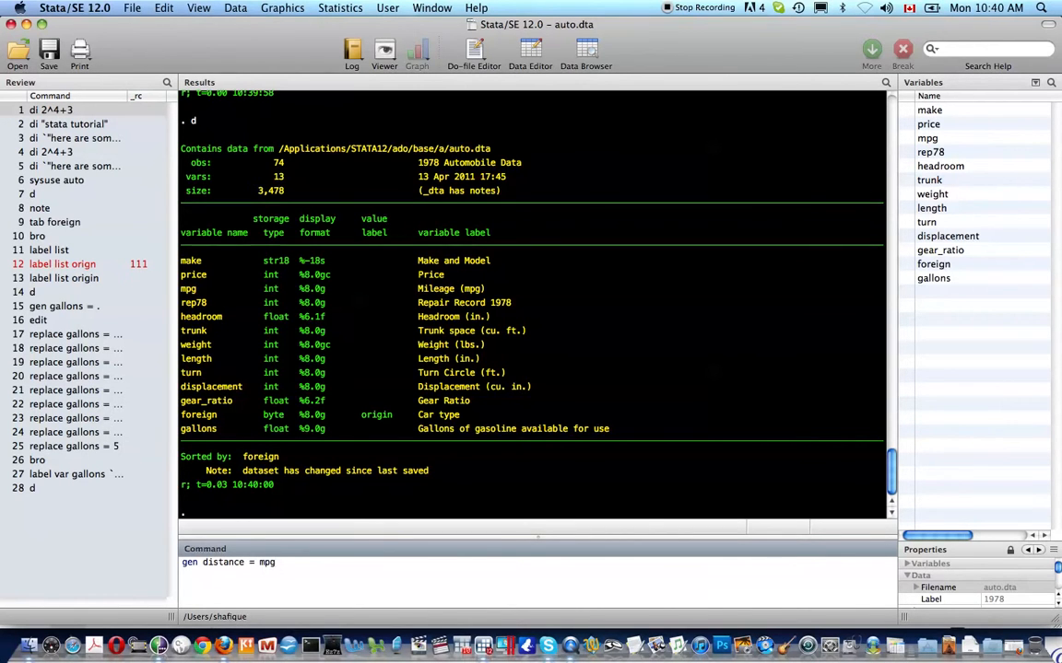
{"action": "type", "text": "&gallon"}
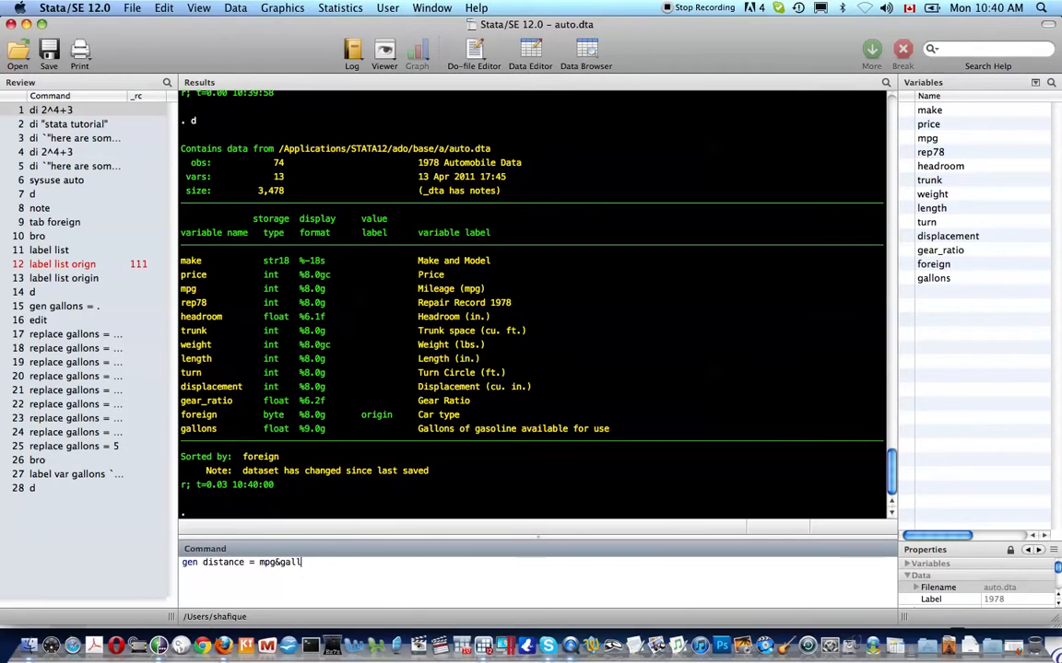
{"action": "key", "text": "BackSpace"}
{"action": "key", "text": "BackSpace"}
{"action": "key", "text": "BackSpace"}
{"action": "key", "text": "BackSpace"}
{"action": "key", "text": "BackSpace"}
{"action": "key", "text": "BackSpace"}
{"action": "key", "text": "BackSpace"}
{"action": "type", "text": "* gall"}
{"action": "key", "text": "Return"}
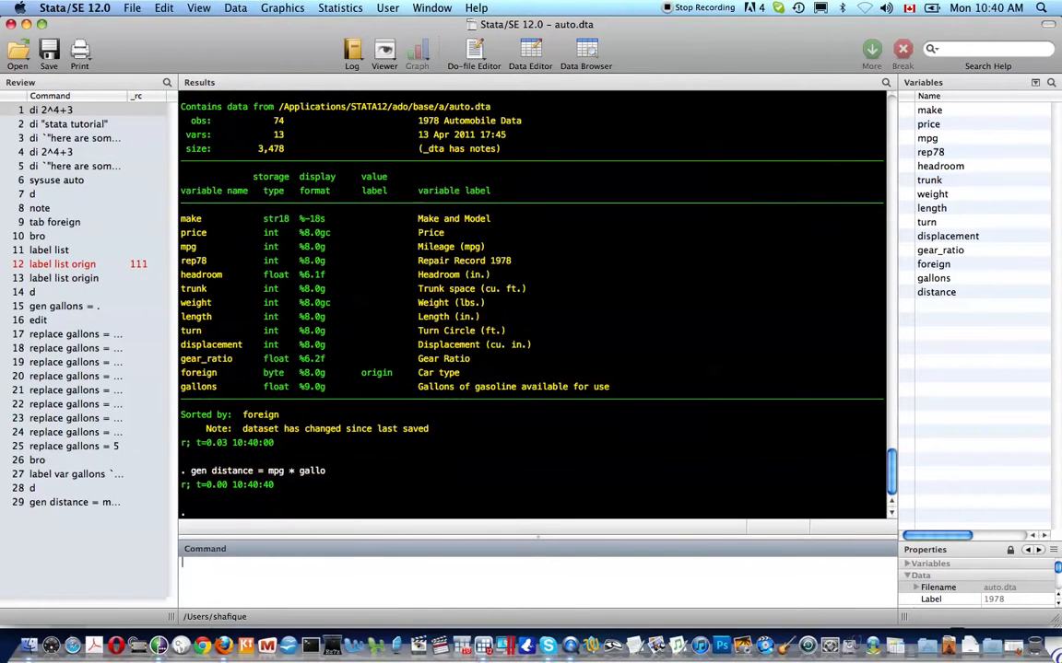
- Label the distance variable, abbreviated as dist, with avg distance you can travel on "gallons", enclosed in compound double quotes
{"action": "type", "text": "label var "}
{"action": "type", "text": "dis"}
{"action": "type", "text": "t `\""}
{"action": "type", "text": "distance ga"}
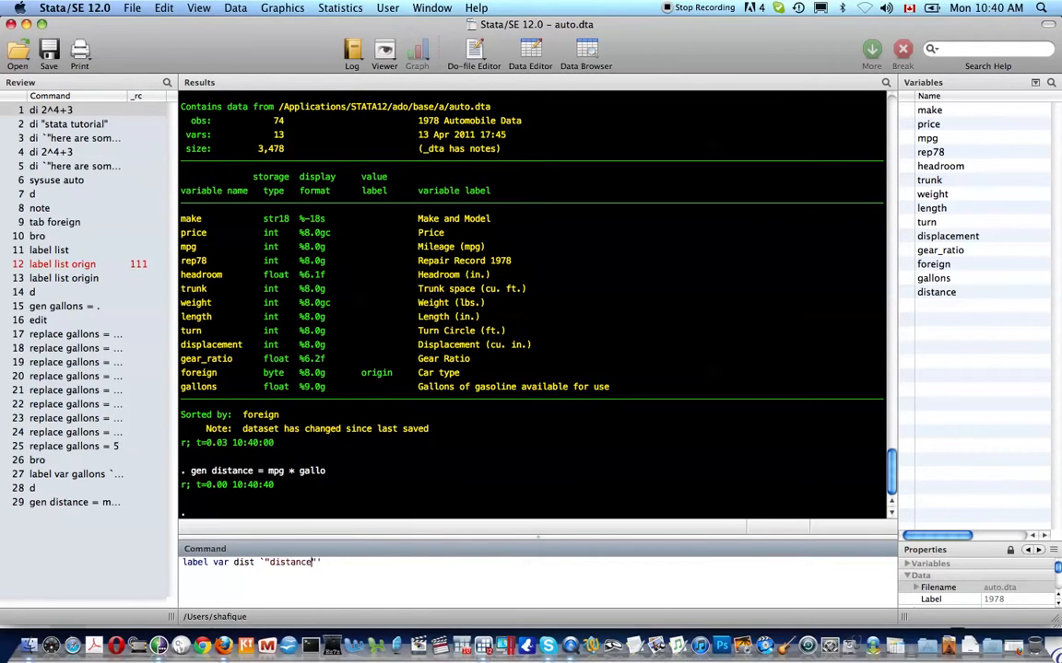
{"action": "key", "text": "BackSpace"}
{"action": "key", "text": "BackSpace"}
{"action": "type", "text": "yds"}
{"action": "key", "text": "BackSpace"}
{"action": "key", "text": "BackSpace"}
{"action": "key", "text": "BackSpace"}
{"action": "key", "text": "BackSpace"}
{"action": "key", "text": "BackSpace"}
{"action": "key", "text": "BackSpace"}
{"action": "key", "text": "BackSpace"}
{"action": "key", "text": "BackSpace"}
{"action": "key", "text": "BackSpace"}
{"action": "key", "text": "BackSpace"}
{"action": "key", "text": "BackSpace"}
{"action": "key", "text": "BackSpace"}
{"action": "type", "text": "ave"}
{"action": "type", "text": " distance you"}
{"action": "type", "text": " can travel on"}
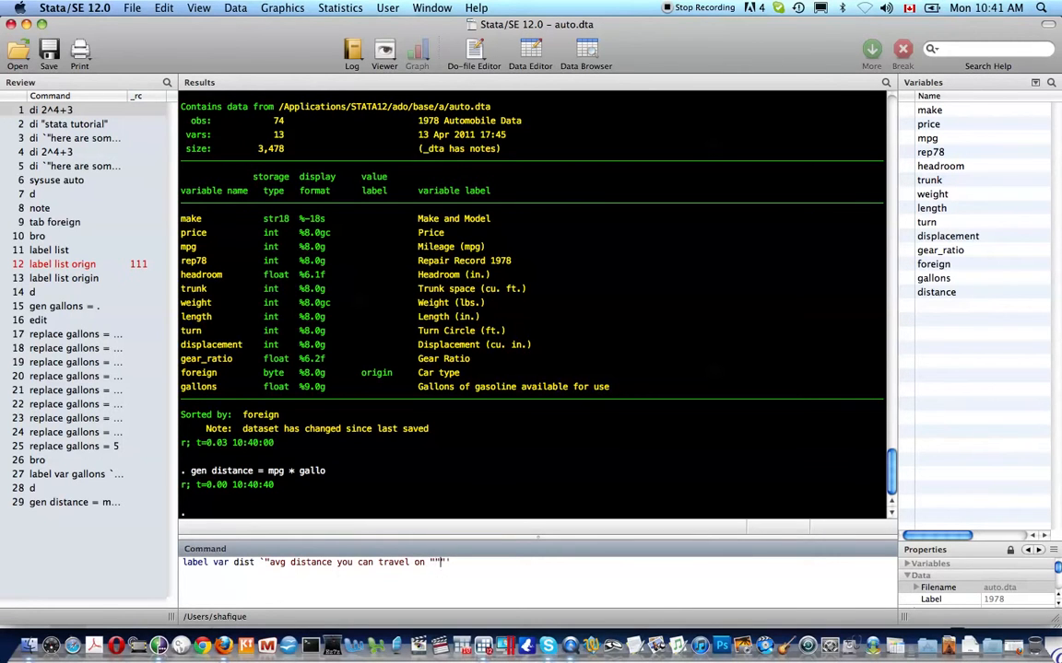
{"action": "type", "text": "gallons"}
{"action": "key", "text": "Return"}
- Describe the dataset to check the distance label, and browse the distance values before closing the data browser
{"action": "type", "text": "d"}
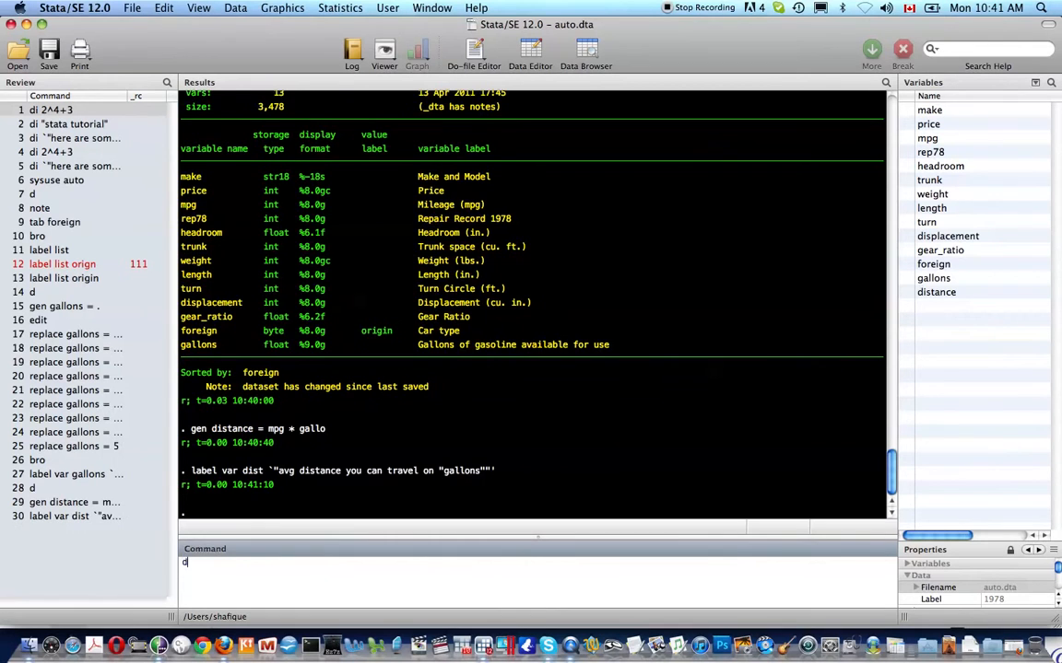
{"action": "key", "text": "Return"}
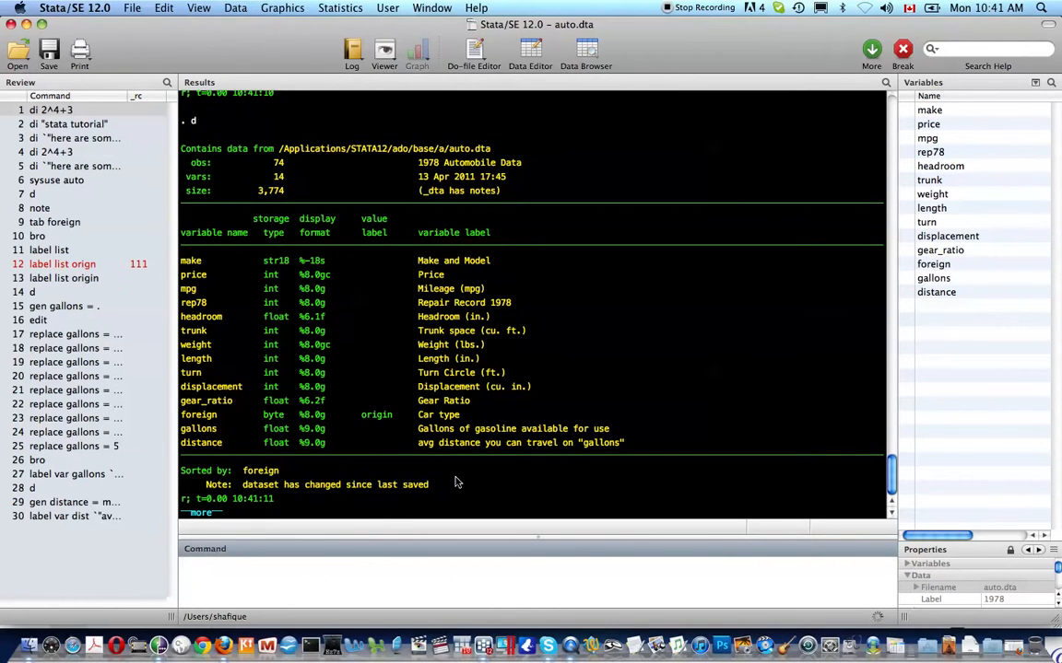
{"action": "key", "text": "space"}
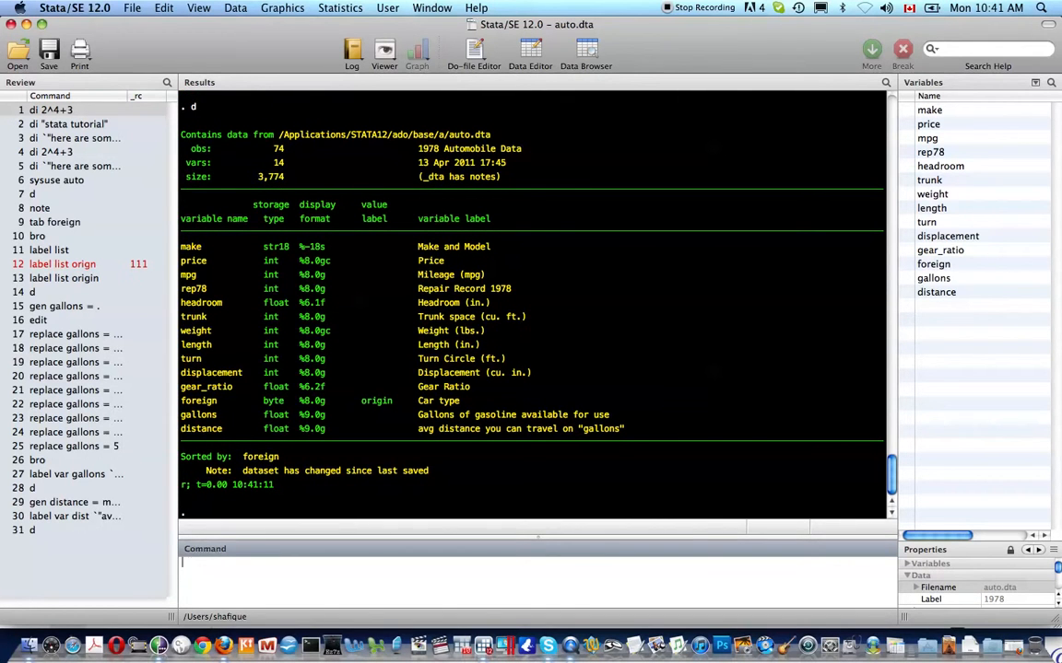
{"action": "type", "text": "bro"}
{"action": "key", "text": "Return"}
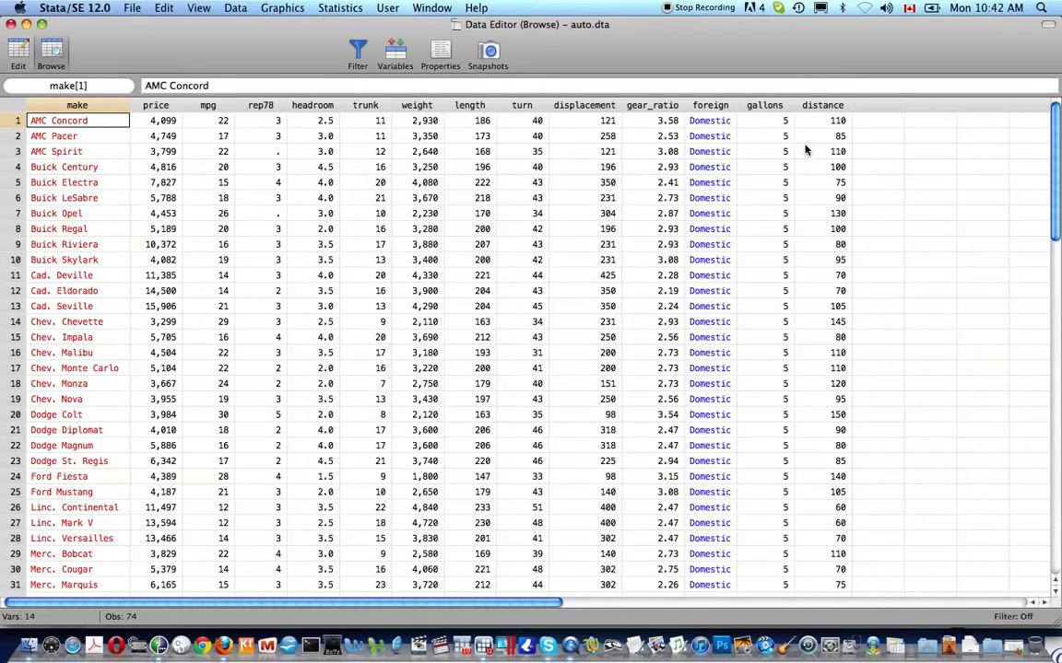
{"action": "key", "text": "super+w"}
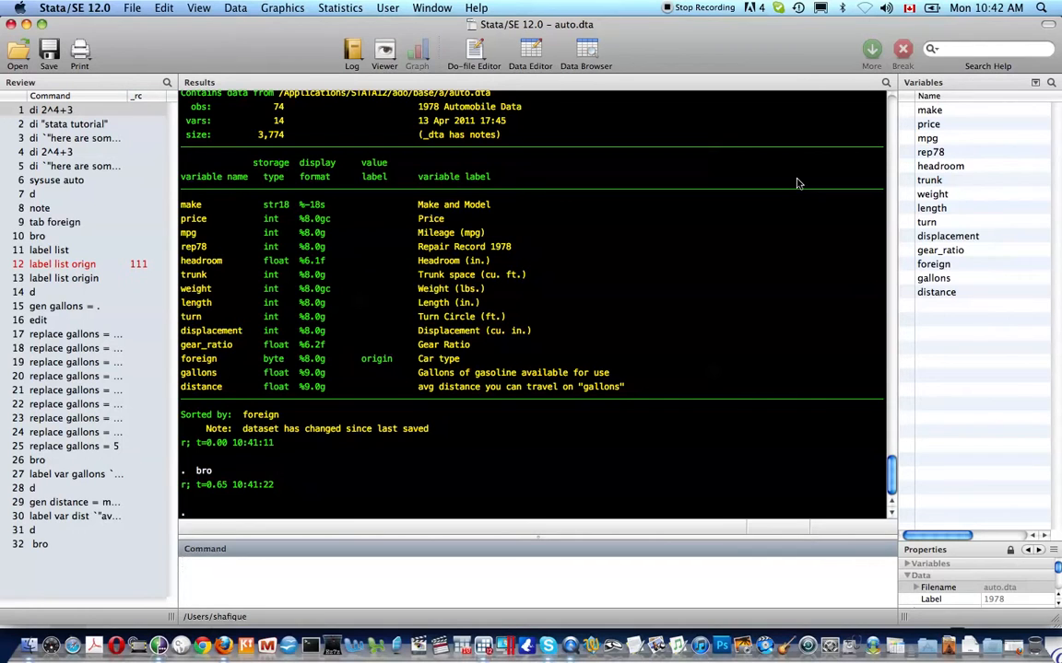
- Summarize the distance variable and count the observations in the dataset
{"action": "type", "text": "sum distance"}
{"action": "key", "text": "Return"}
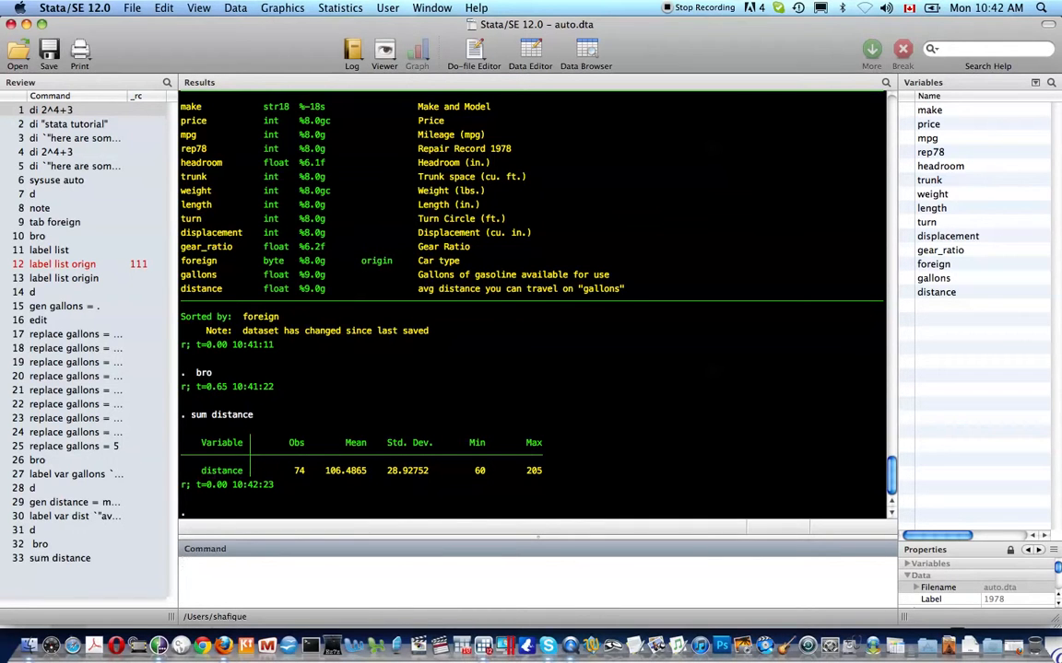
{"action": "type", "text": "count"}
{"action": "key", "text": "Return"}
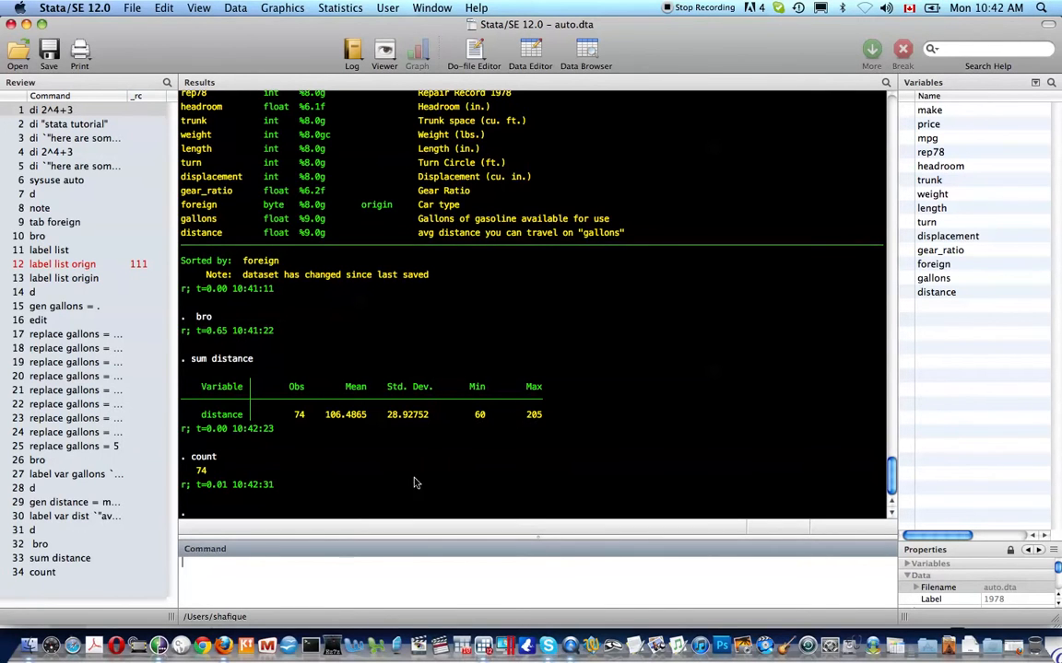
- Produce a detailed summary of distance by rerunning the earlier summarize command with the d option
{"action": "type", "text": "count"}
{"action": "key", "text": "Page_Up"}
{"action": "key", "text": "Page_Up"}
{"action": "type", "text": ", d"}
{"action": "key", "text": "Return"}
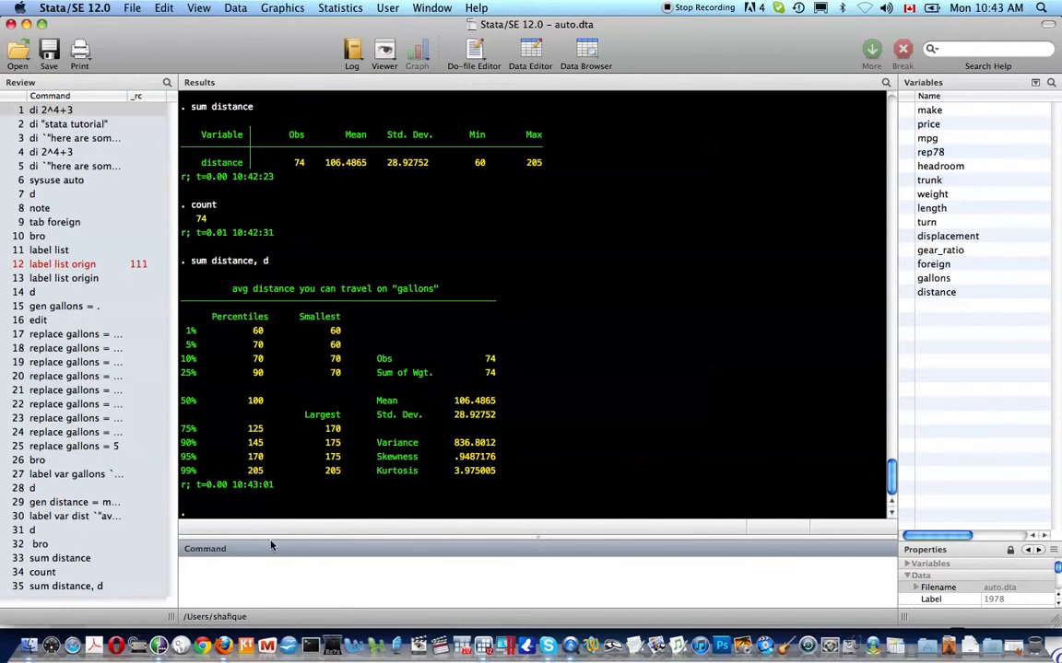
- Produce a detailed summary of gallons, abbreviated as gall, and a basic summary of mpg
{"action": "type", "text": "sum gall,d"}
{"action": "key", "text": "Return"}
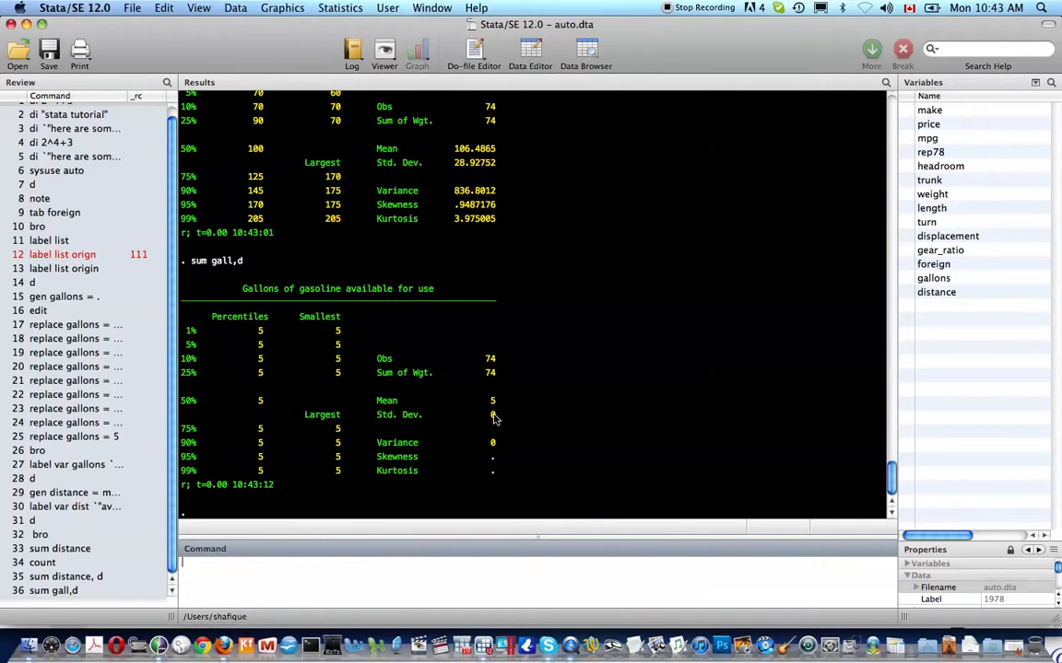
{"action": "type", "text": "sum mpg"}
{"action": "key", "text": "Return"}
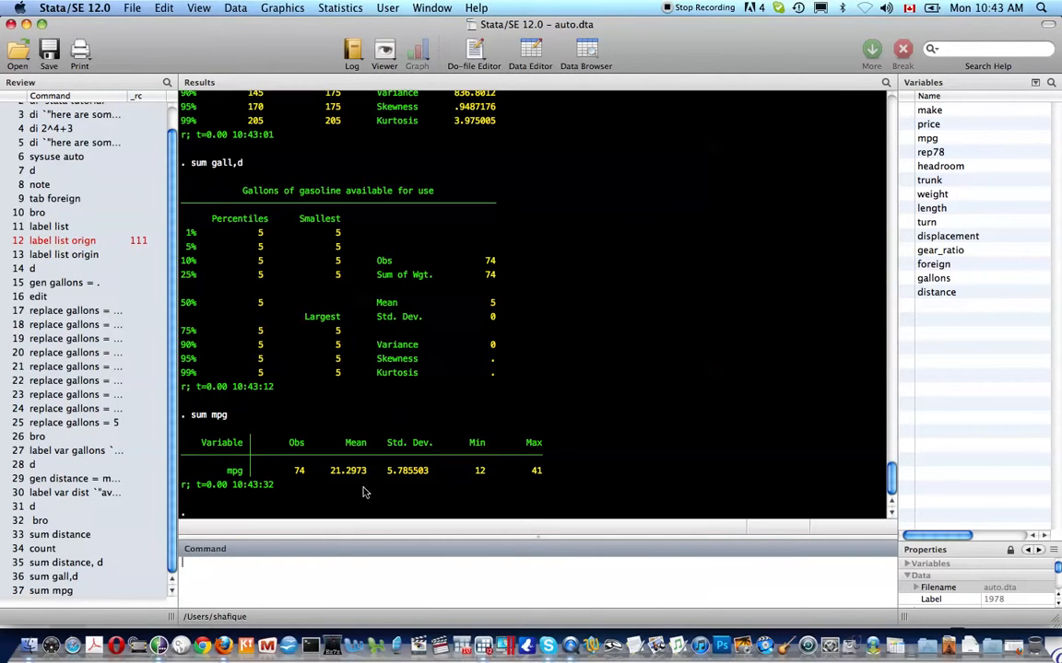
- Summarize mpg for domestic cars only, with the condition foreign == 0
{"action": "type", "text": "sum mpg if foreign = 0"}
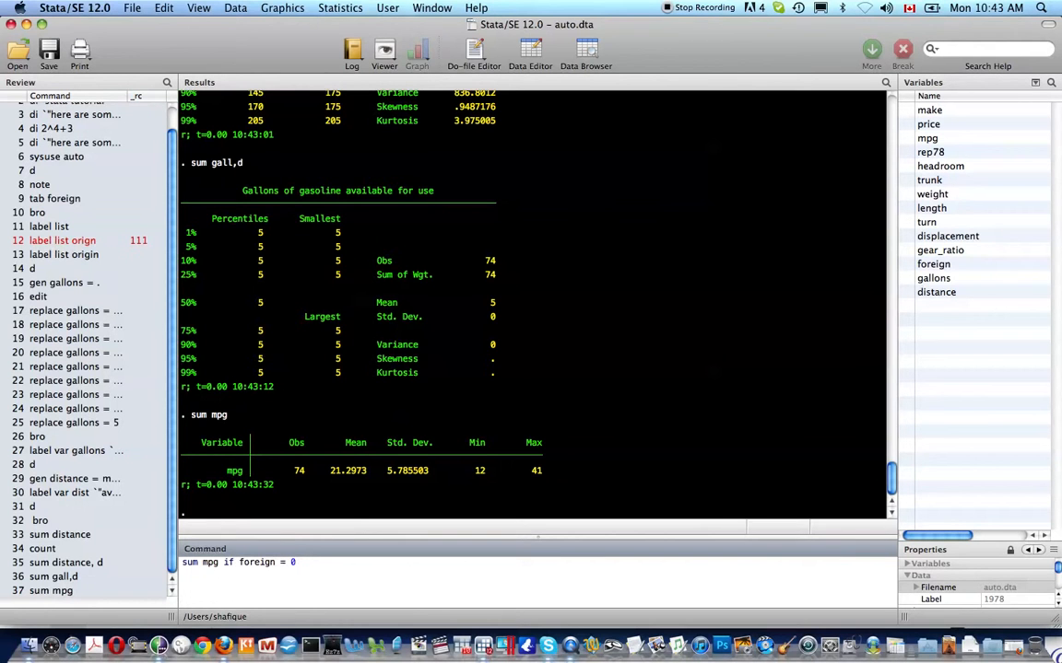
{"action": "key", "text": "Return"}
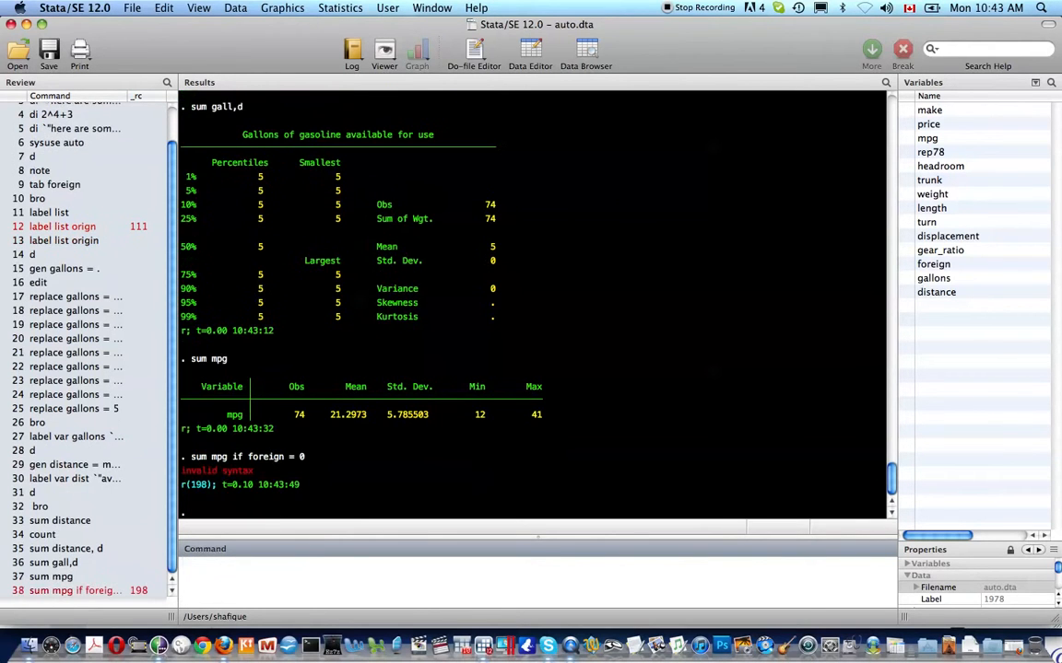
{"action": "key", "text": "Page_Up"}
{"action": "key", "text": "Left"}
{"action": "key", "text": "Left"}
{"action": "type", "text": "="}
{"action": "key", "text": "Return"}
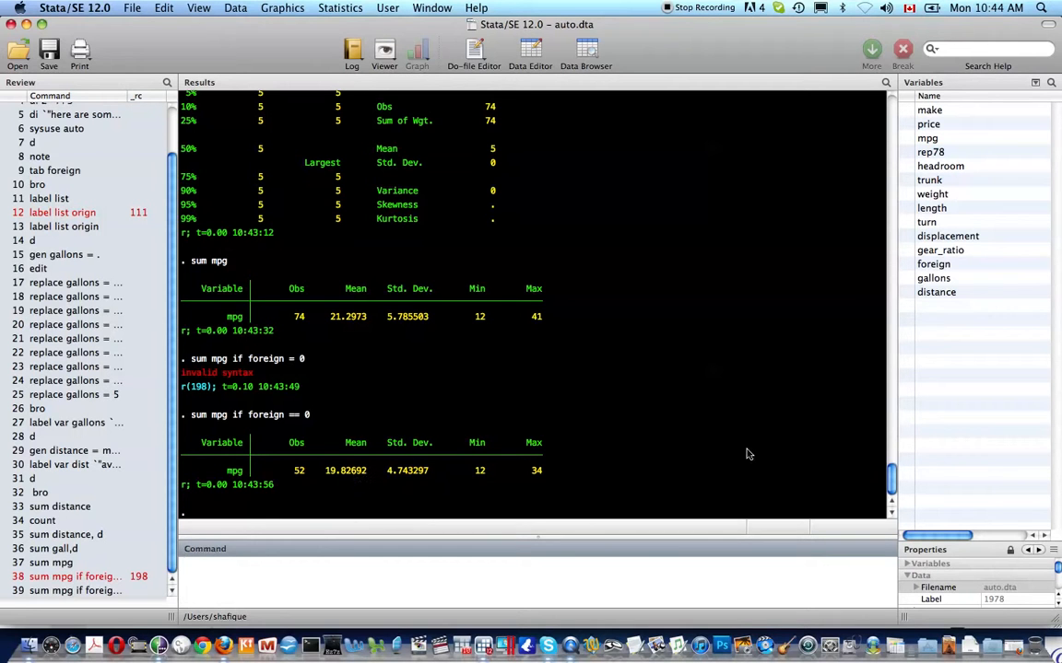
- Rerun the mpg summary for foreign cars only, with the condition foreign == 1
{"action": "key", "text": "Page_Up"}
{"action": "key", "text": "BackSpace"}
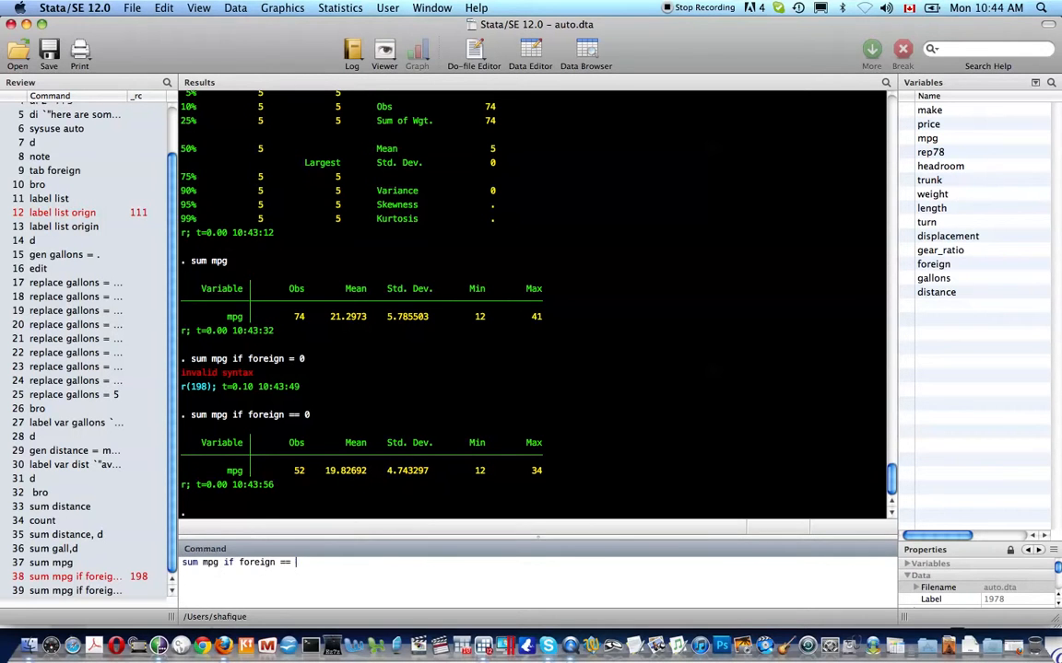
{"action": "type", "text": "1"}
{"action": "key", "text": "Return"}
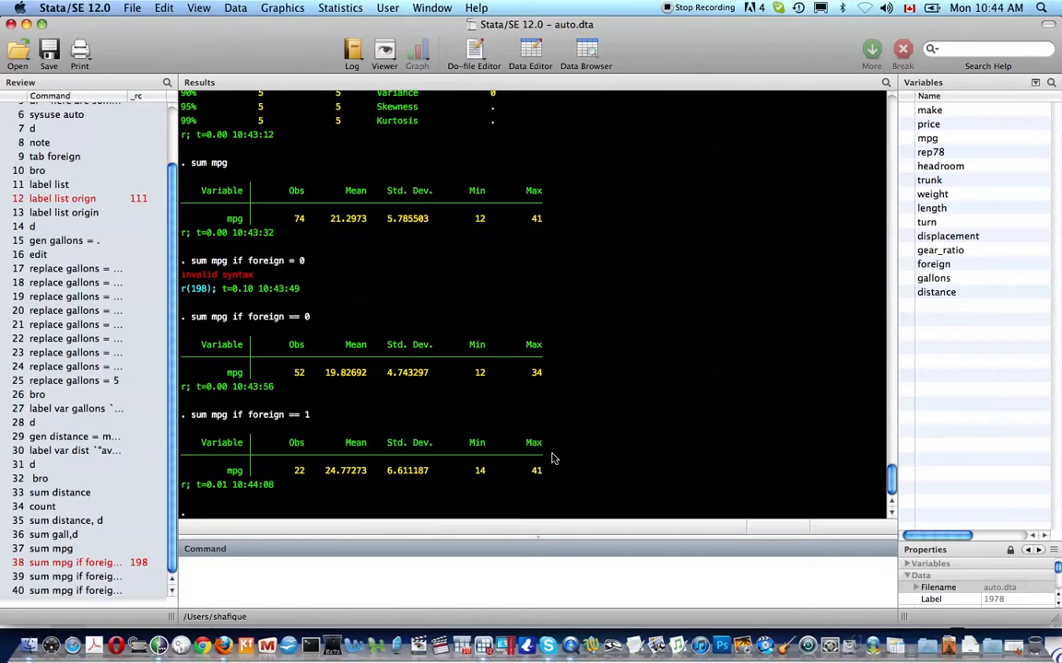
- Summarize mpg separately by group with "bys foreign : sum mpg", and compare it with the two conditional summaries above
{"action": "type", "text": "bys"}
{"action": "type", "text": "foreign :"}
{"action": "type", "text": "sum mpg"}
{"action": "key", "text": "Return"}
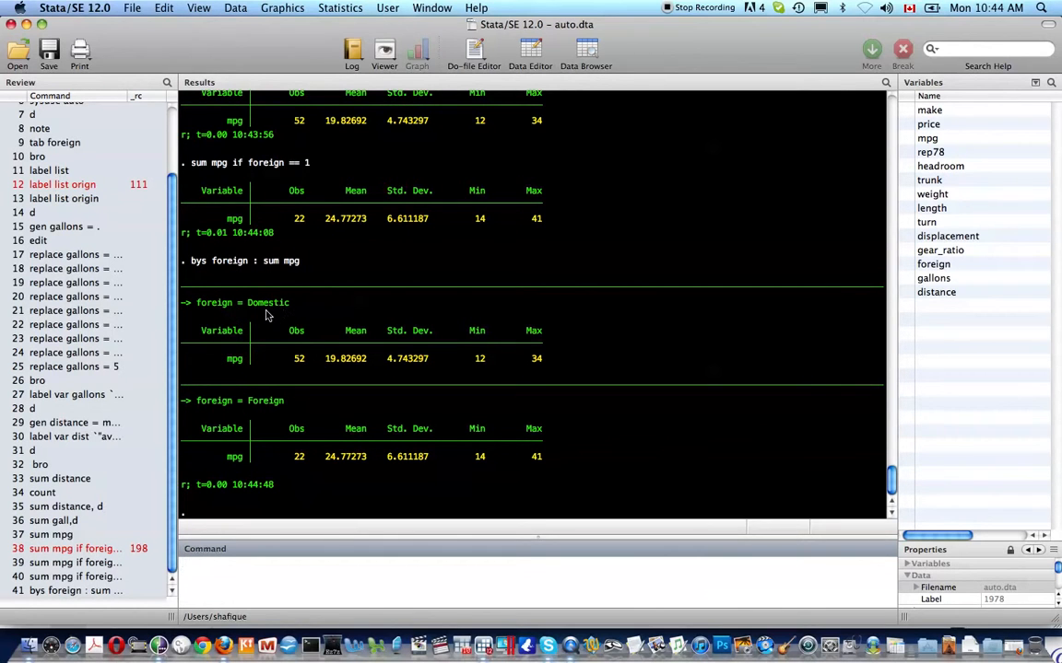
{"action": "scroll", "coordinate": [348, 359], "scroll_direction": "up", "scroll_amount": 3}
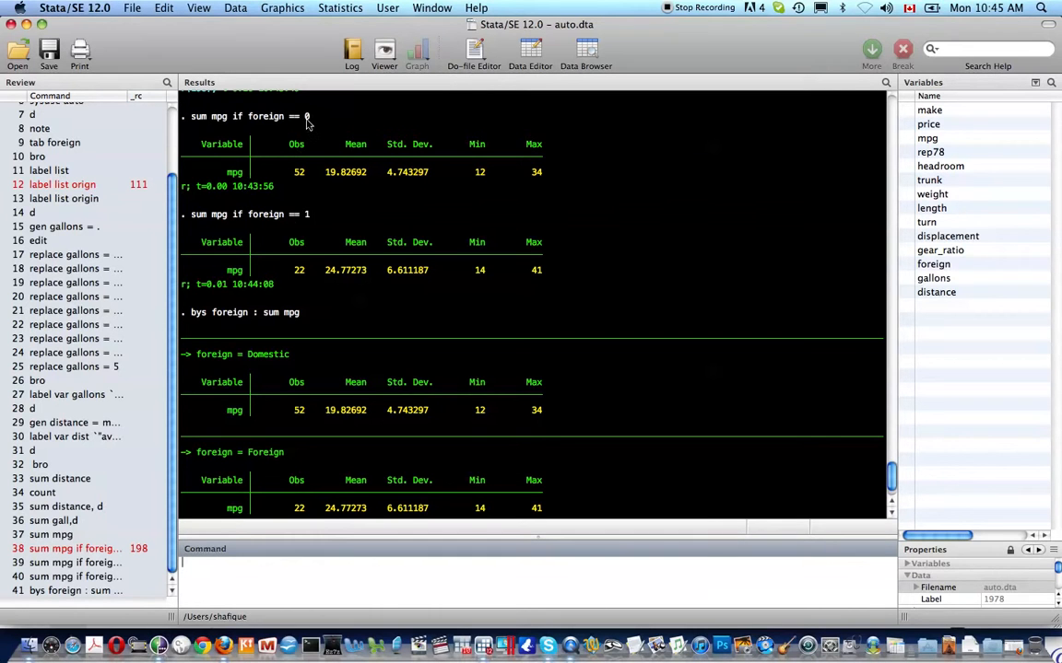
- Rerun the mpg summary grouped by foreign with the detail option
{"action": "scroll", "coordinate": [318, 313], "scroll_direction": "down", "scroll_amount": 3}
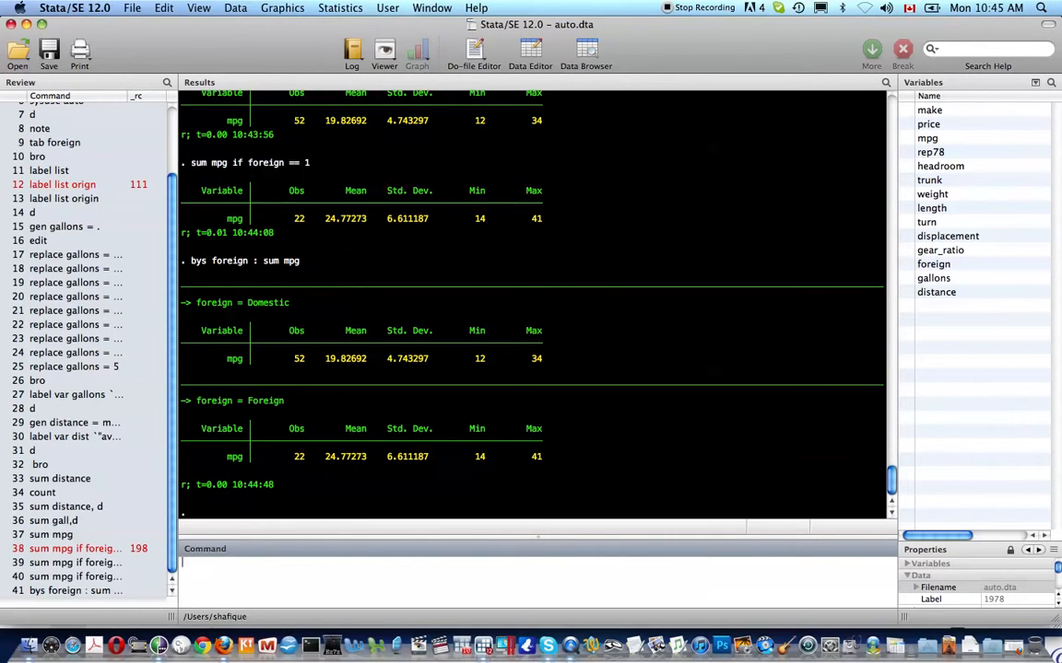
{"action": "key", "text": "Page_Up"}
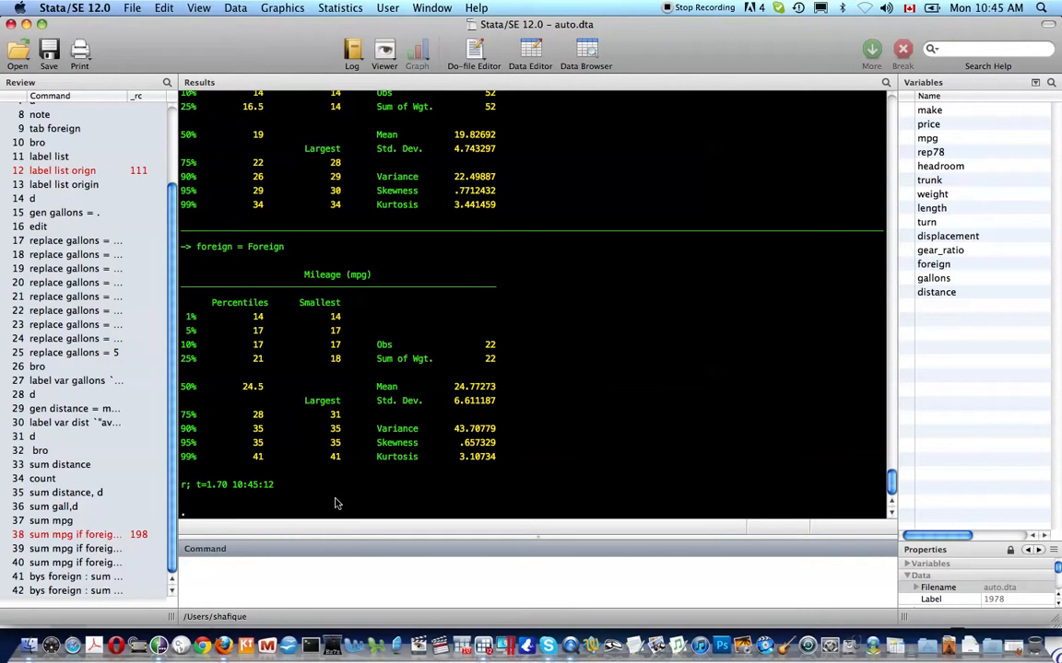
- Summarize mpg for all cars and list the stored r() results with "return list"
{"action": "type", "text": "sum"}
{"action": "type", "text": "mpg"}
{"action": "key", "text": "Return"}
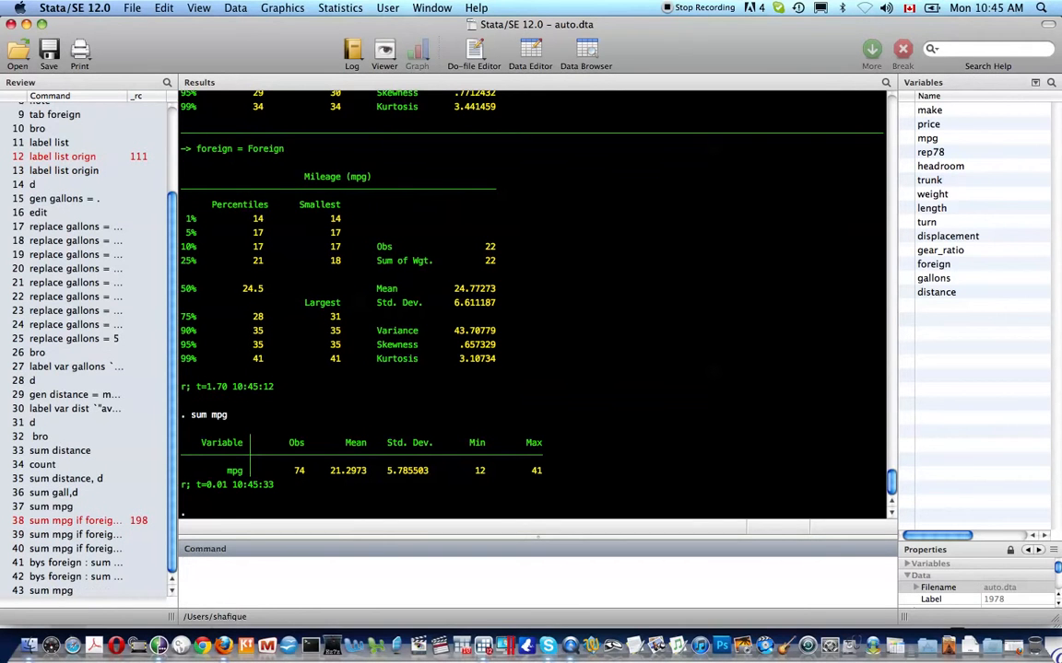
{"action": "type", "text": "return list"}
{"action": "key", "text": "Return"}
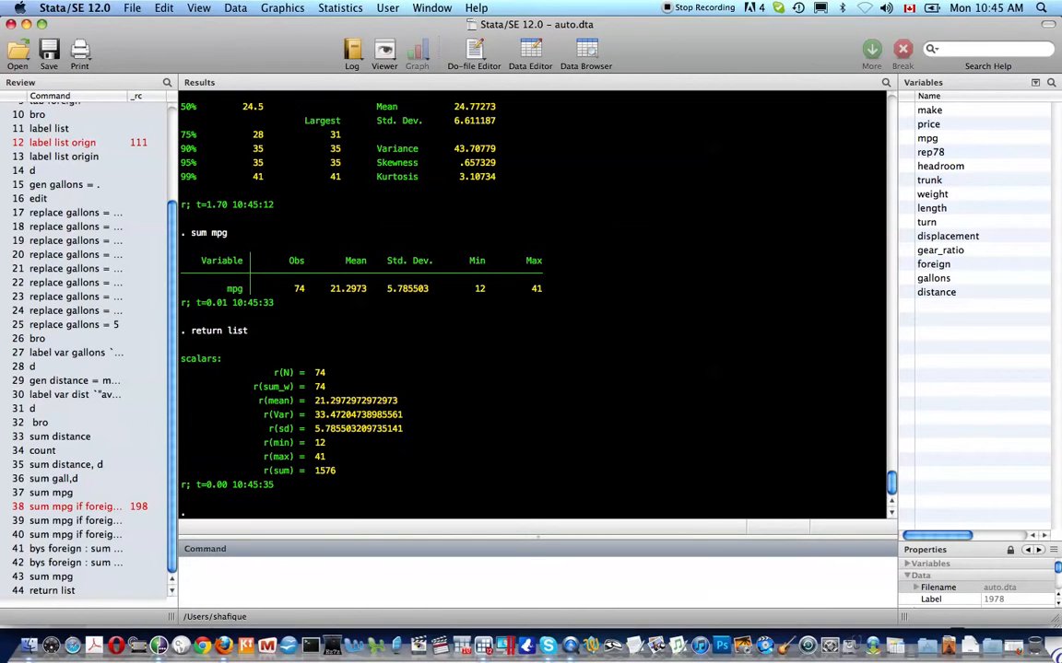
- Check for stored estimation and system results with "ereturn list" and "sreturn list"
{"action": "type", "text": "ereturn list"}
{"action": "key", "text": "Return"}
{"action": "type", "text": "sreturn list"}
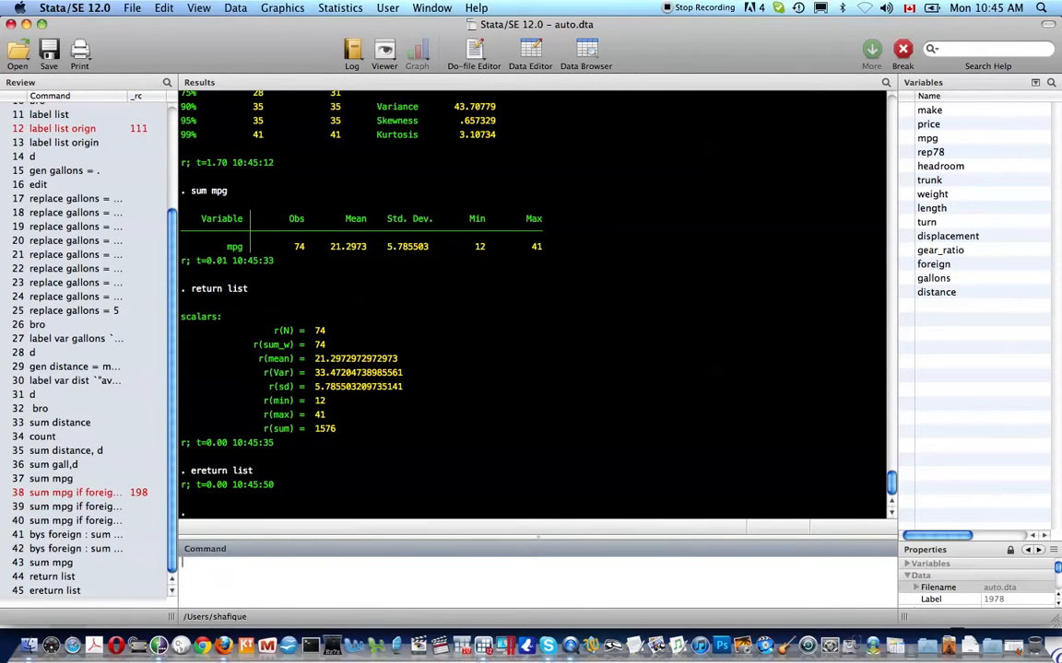
{"action": "key", "text": "Return"}
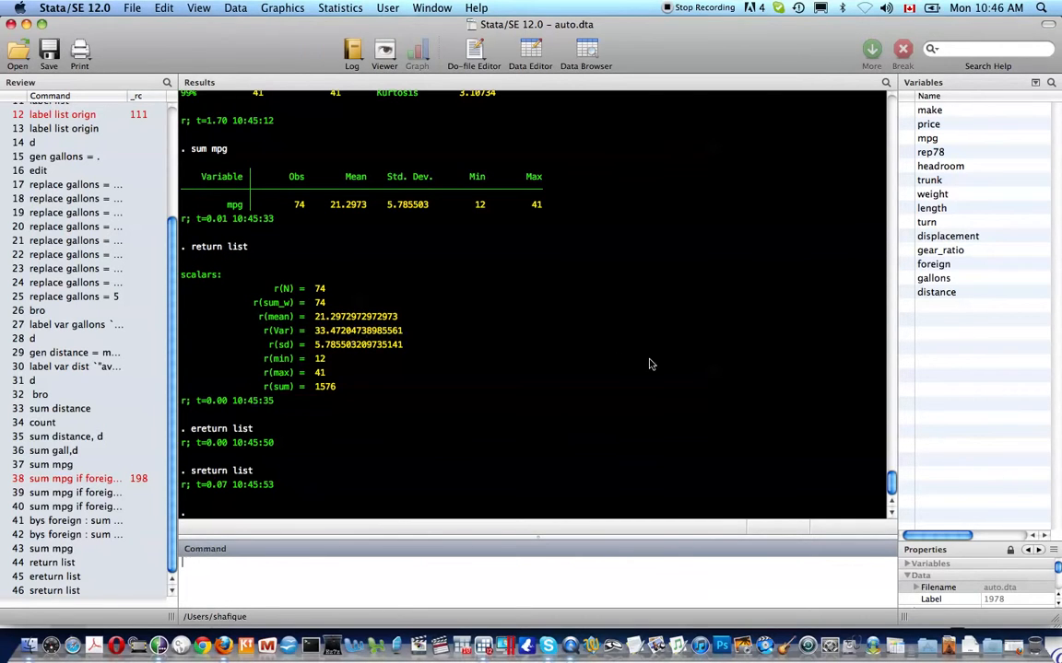
- Display the stored mean with "di r(mean)" and compare it with the Mean in the mpg summary table
{"action": "type", "text": "di r(mean)"}
{"action": "key", "text": "Return"}
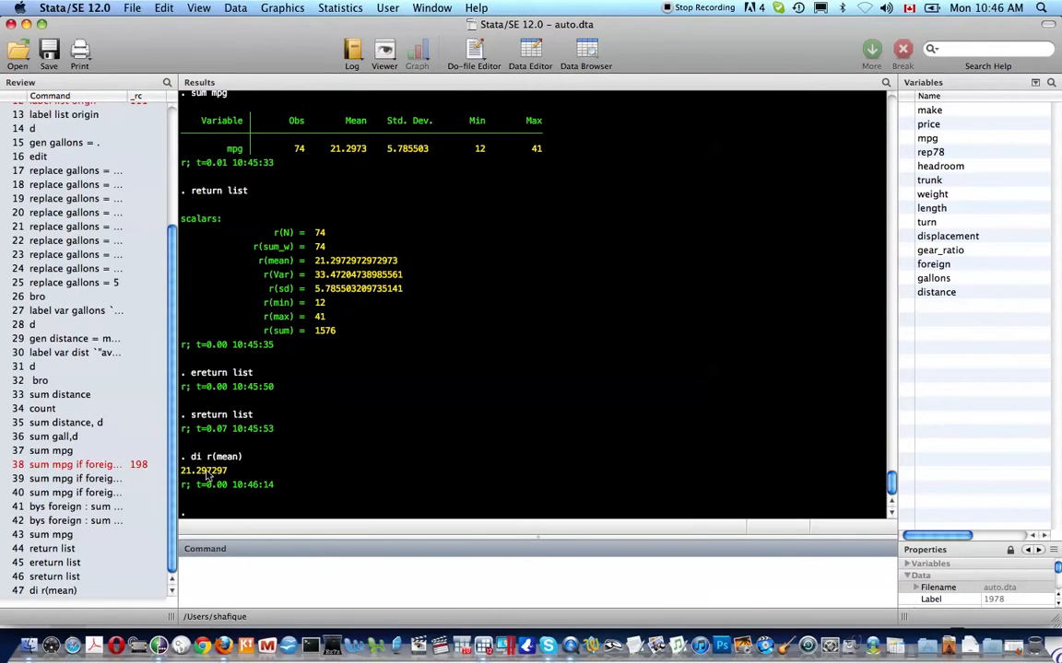
{"action": "scroll", "coordinate": [314, 191], "scroll_direction": "up", "scroll_amount": 2}
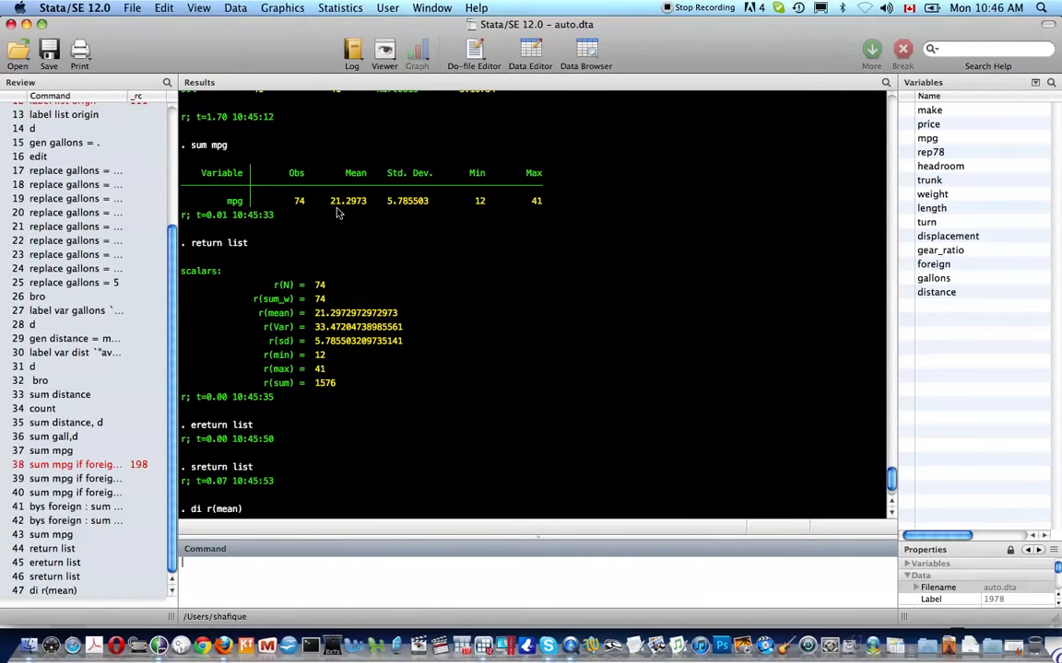
{"action": "scroll", "coordinate": [329, 210], "scroll_direction": "down", "scroll_amount": 1}
{"action": "left_click_drag", "start_coordinate": [327, 183], "coordinate": [376, 184]}
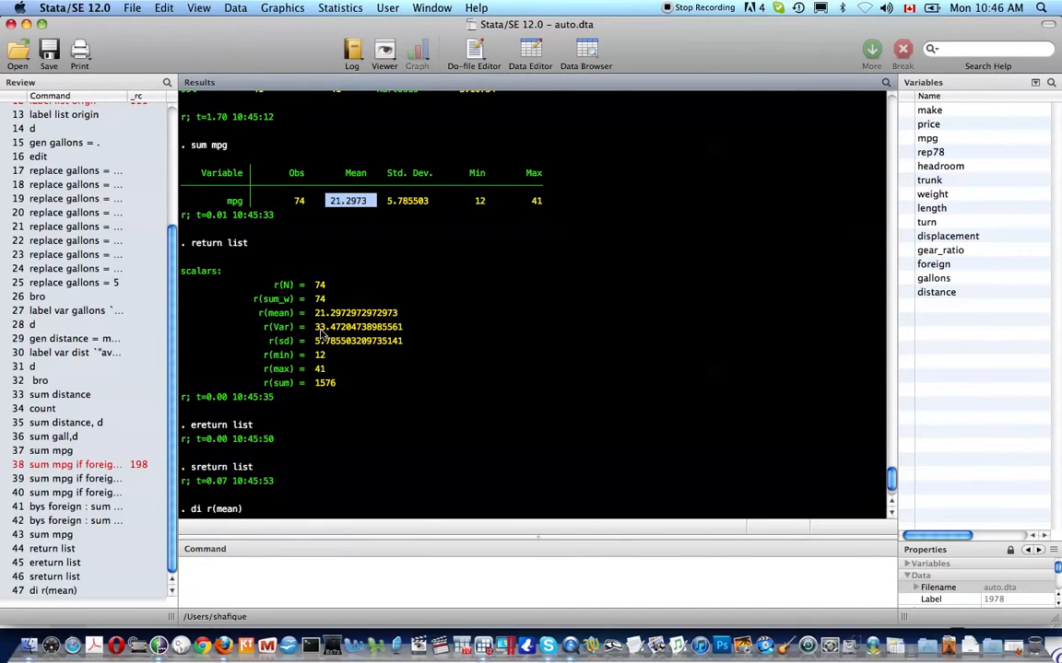
{"action": "scroll", "coordinate": [316, 353], "scroll_direction": "down", "scroll_amount": 1}
- Describe the dataset with "d" and list the results that command stores with "return list"
{"action": "left_click", "coordinate": [255, 580]}
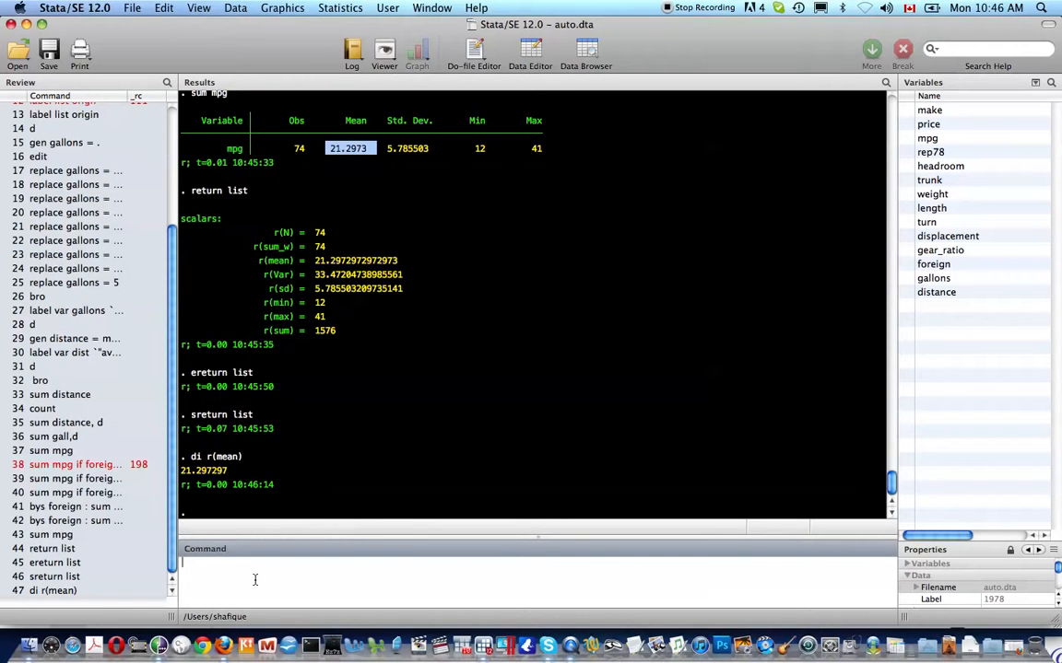
{"action": "type", "text": "d"}
{"action": "key", "text": "Return"}
{"action": "type", "text": "return list"}
{"action": "key", "text": "Return"}
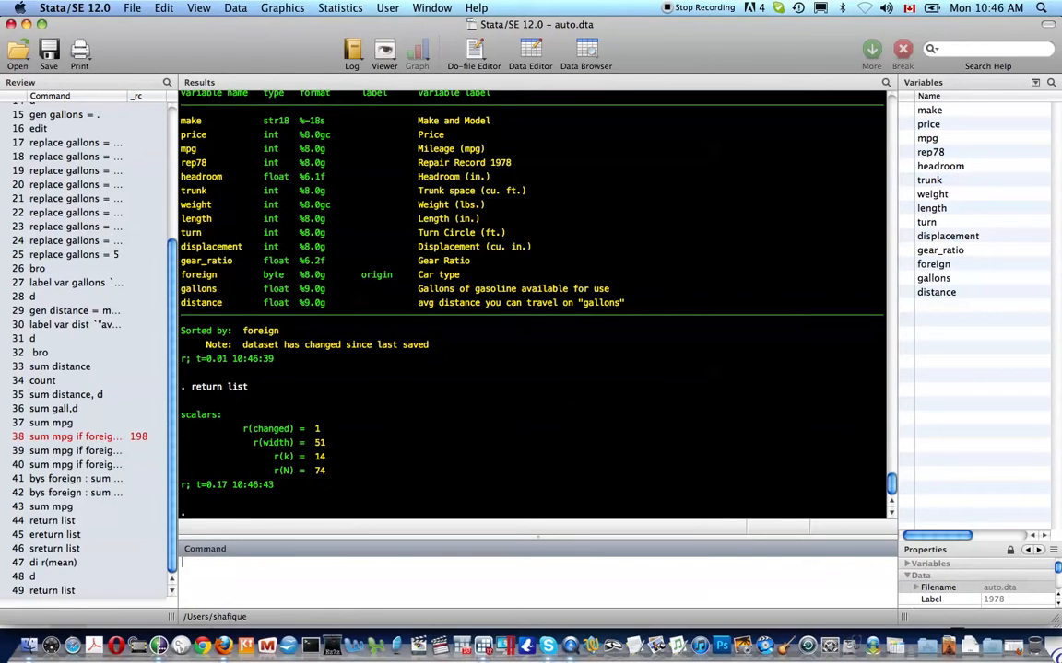
- Browse the data with "bro", close the browser, and list the stored results again with "return list"
{"action": "type", "text": "bro"}
{"action": "key", "text": "Return"}
{"action": "key", "text": "super+w"}
{"action": "type", "text": "return list"}
{"action": "key", "text": "Return"}
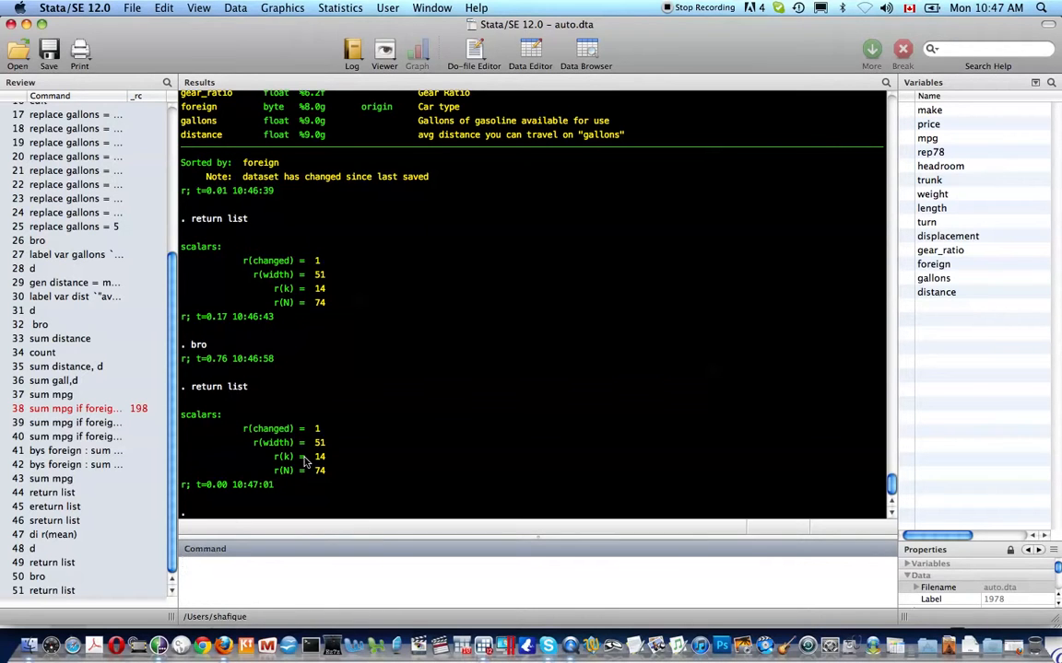
- Summarize mpg again to refill the stored results, and list them with "return list"
{"action": "type", "text": "sum mpg"}
{"action": "key", "text": "Return"}
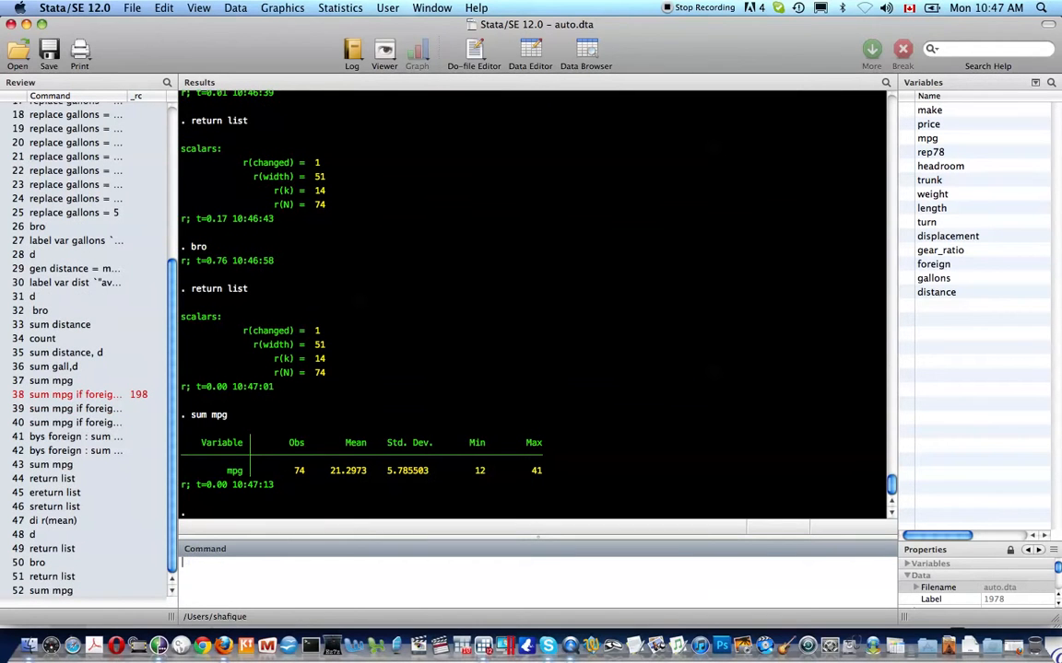
{"action": "type", "text": "return list"}
{"action": "key", "text": "Return"}
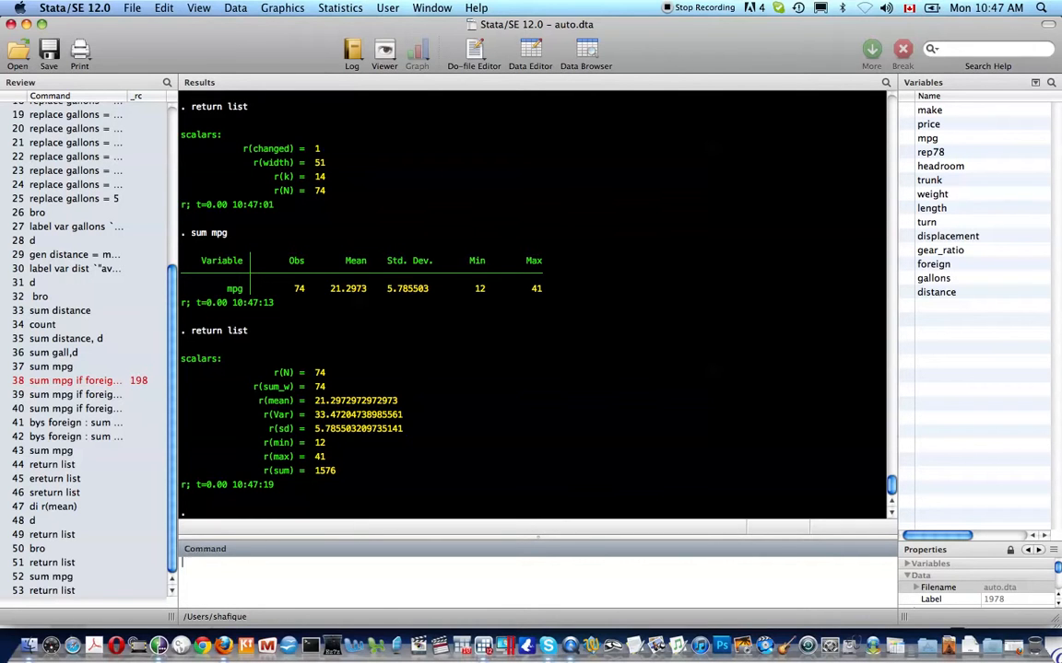
- Store the mean of mpg in a local macro with "local average_mpg = r(mean)"
{"action": "type", "text": "local "}
{"action": "type", "text": "m"}
{"action": "key", "text": "BackSpace"}
{"action": "type", "text": "mpg"}
{"action": "key", "text": "BackSpace"}
{"action": "key", "text": "BackSpace"}
{"action": "key", "text": "BackSpace"}
{"action": "type", "text": "average_mpg = "}
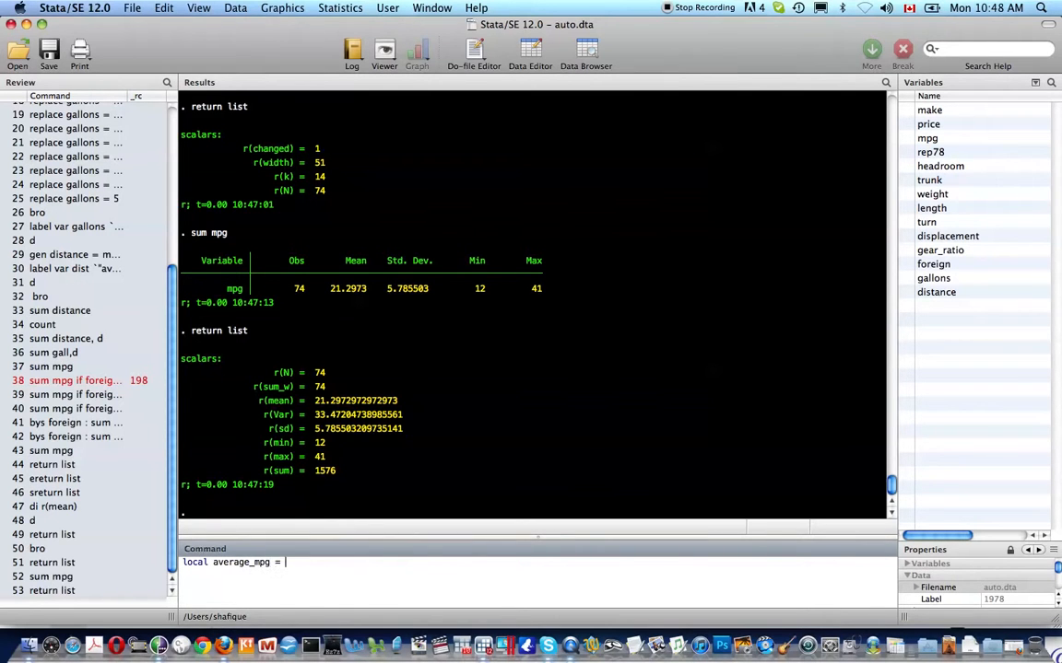
{"action": "type", "text": "r(mean)"}
{"action": "key", "text": "Return"}
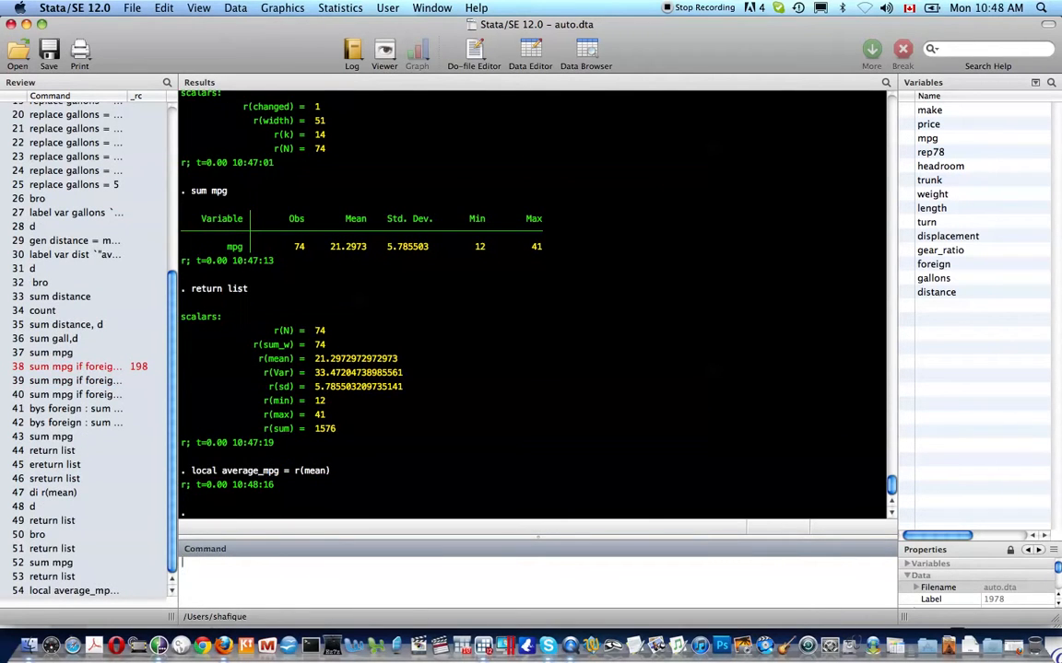
- Try to display average_mpg without quotes, and rerun it with macro quotes as "di `average_mpg'"
{"action": "type", "text": "di average_mpg"}
{"action": "key", "text": "Return"}
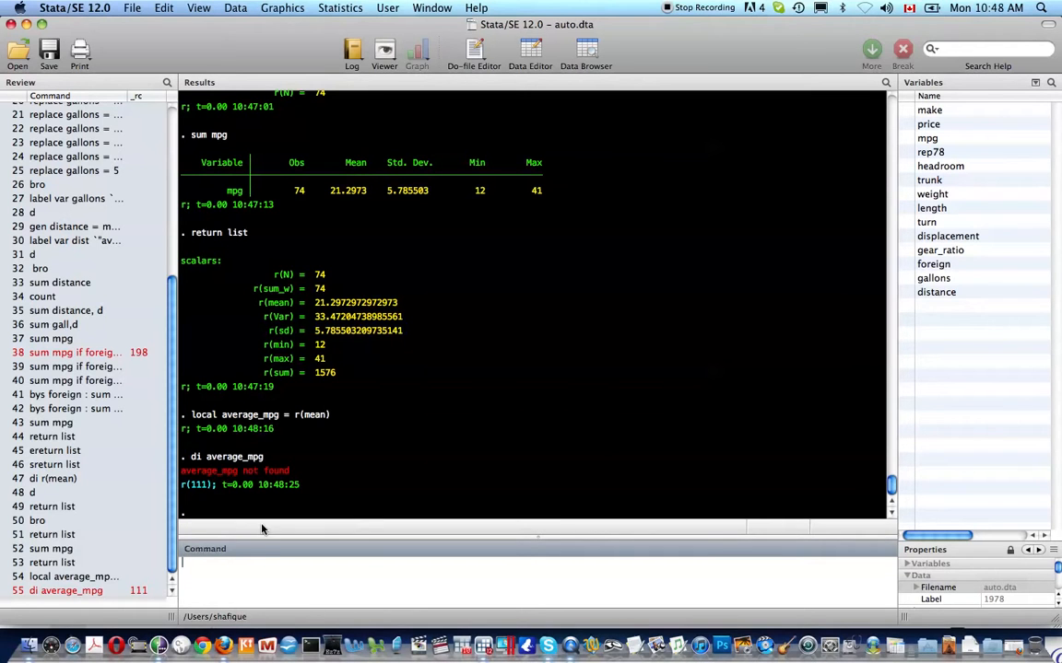
{"action": "key", "text": "Page_Up"}
{"action": "type", "text": "`average_mpg"}
{"action": "key", "text": "End"}
{"action": "type", "text": "'"}
{"action": "key", "text": "Return"}
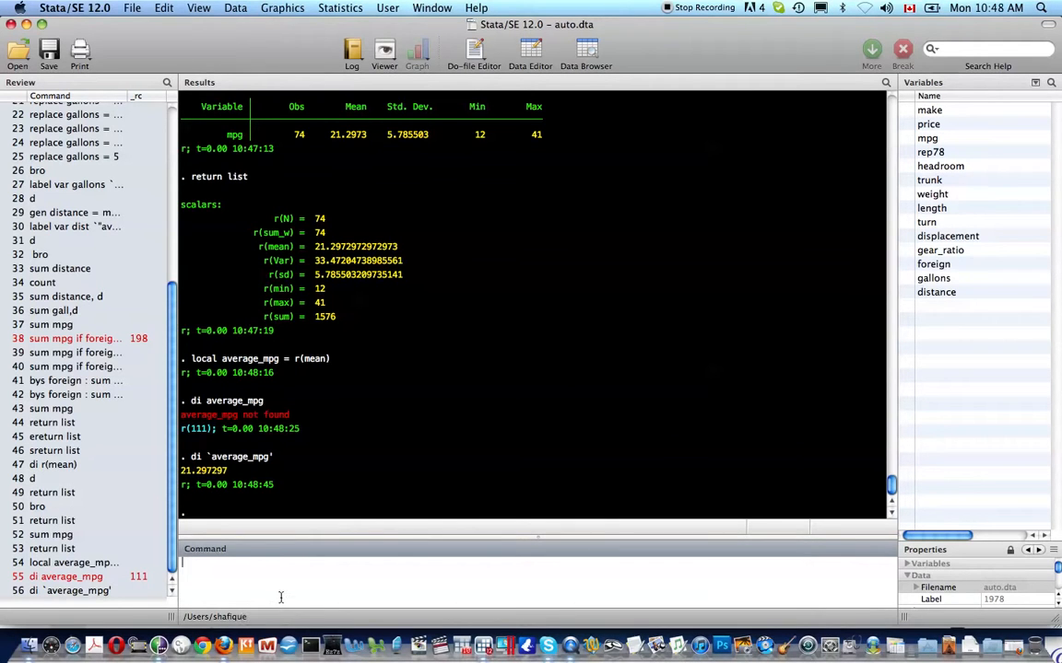
- Display the macro's value with a text label inside compound quotes, using di `"average_mpg=`average_mpg'"'
{"action": "type", "text": "di `average_mpg'"}
{"action": "key", "text": "Left"}
{"action": "key", "text": "Left"}
{"action": "key", "text": "Left"}
{"action": "key", "text": "Left"}
{"action": "key", "text": "Left"}
{"action": "key", "text": "Left"}
{"action": "key", "text": "Left"}
{"action": "key", "text": "Left"}
{"action": "key", "text": "Left"}
{"action": "key", "text": "Left"}
{"action": "key", "text": "Left"}
{"action": "key", "text": "Left"}
{"action": "key", "text": "shift+Right"}
{"action": "key", "text": "shift+Right"}
{"action": "key", "text": "shift+Right"}
{"action": "key", "text": "shift+Right"}
{"action": "key", "text": "shift+Right"}
{"action": "key", "text": "shift+Right"}
{"action": "key", "text": "shift+Right"}
{"action": "key", "text": "shift+Right"}
{"action": "key", "text": "shift+Right"}
{"action": "key", "text": "shift+Right"}
{"action": "key", "text": "shift+Right"}
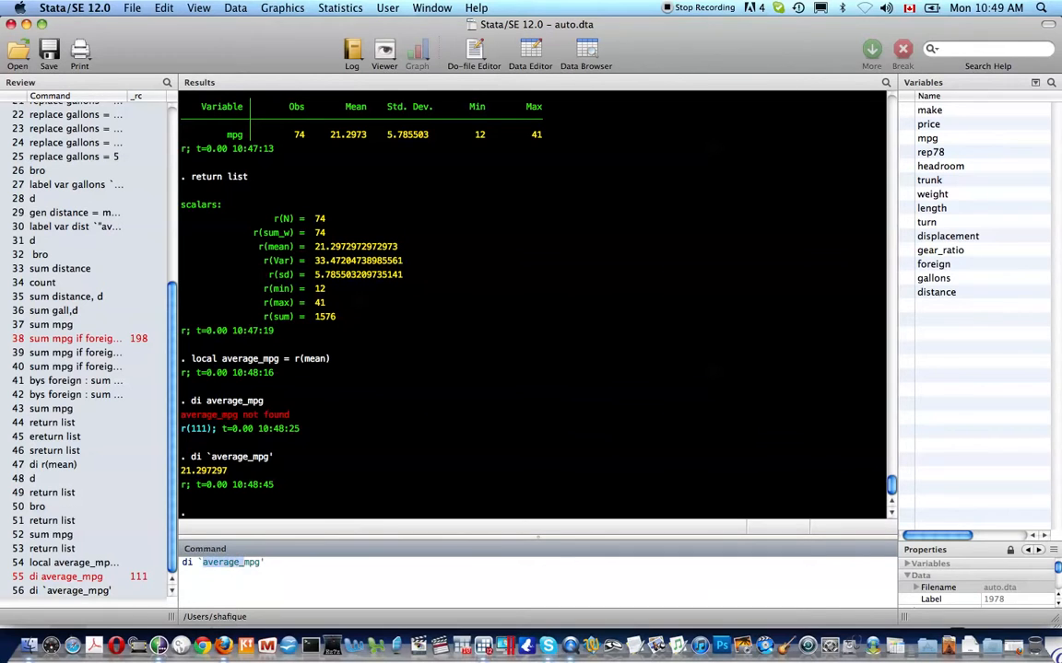
{"action": "type", "text": "cz"}
{"action": "key", "text": "Up"}
{"action": "key", "text": "Up"}
{"action": "type", "text": "'"}
{"action": "key", "text": "Left"}
{"action": "key", "text": "Left"}
{"action": "key", "text": "Left"}
{"action": "key", "text": "Left"}
{"action": "key", "text": "Left"}
{"action": "key", "text": "Left"}
{"action": "type", "text": "`"}
{"action": "key", "text": "Right"}
{"action": "key", "text": "Right"}
{"action": "key", "text": "Right"}
{"action": "key", "text": "Right"}
{"action": "key", "text": "Right"}
{"action": "key", "text": "Right"}
{"action": "key", "text": "Right"}
{"action": "key", "text": "Right"}
{"action": "key", "text": "Right"}
{"action": "key", "text": "Right"}
{"action": "key", "text": "BackSpace"}
{"action": "type", "text": "="}
{"action": "key", "text": "Left"}
{"action": "key", "text": "Left"}
{"action": "key", "text": "Left"}
{"action": "key", "text": "Left"}
{"action": "key", "text": "Left"}
{"action": "key", "text": "Left"}
{"action": "key", "text": "Left"}
{"action": "key", "text": "Left"}
{"action": "key", "text": "Left"}
{"action": "key", "text": "Left"}
{"action": "key", "text": "Left"}
{"action": "type", "text": "\""}
{"action": "key", "text": "Right"}
{"action": "key", "text": "Right"}
{"action": "key", "text": "Right"}
{"action": "key", "text": "Right"}
{"action": "key", "text": "Right"}
{"action": "key", "text": "Right"}
{"action": "type", "text": "`'aberage"}
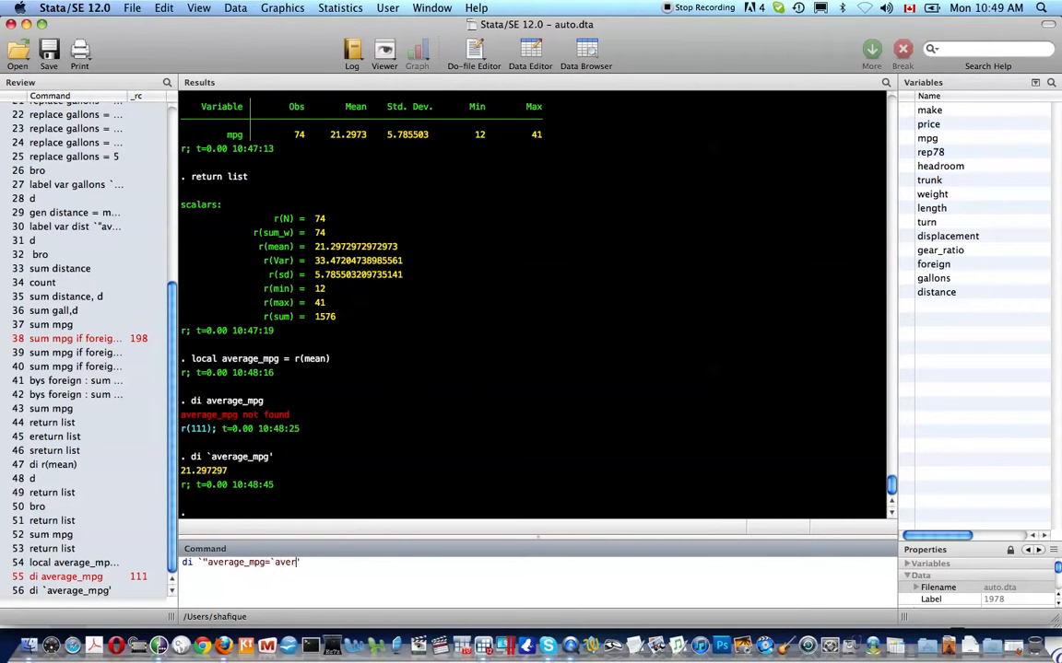
{"action": "type", "text": "_mpg\"'"}
{"action": "key", "text": "Return"}
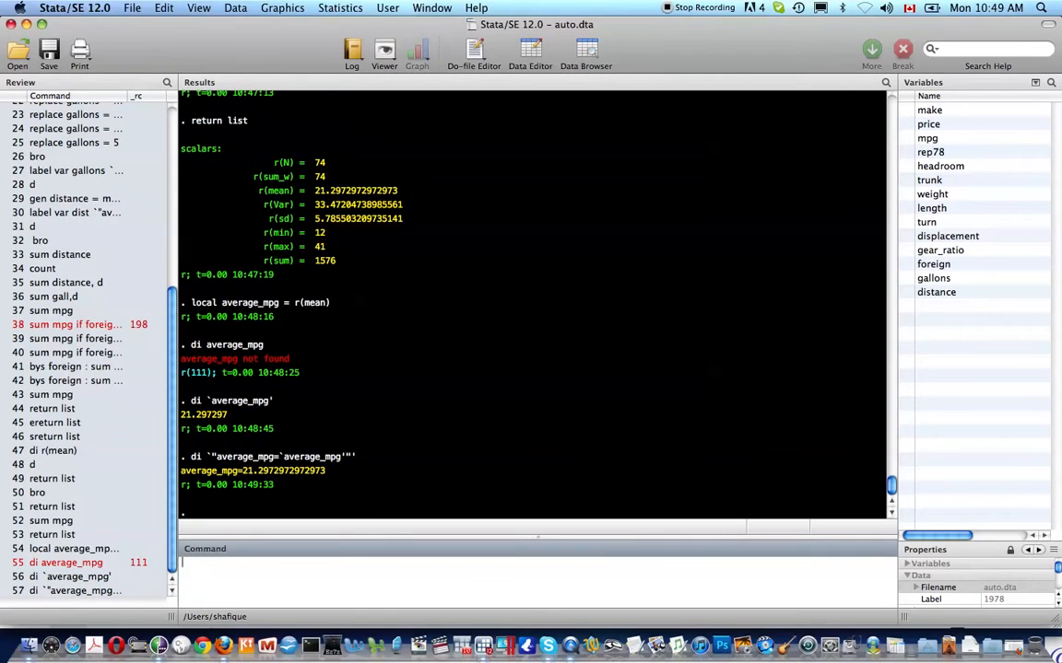
- Rerun the labelled display with spaces around the equals sign, as di `"average_mpg = `average_mpg'"'
{"action": "key", "text": "Up"}
{"action": "key", "text": "Left"}
{"action": "key", "text": "Left"}
{"action": "key", "text": "Left"}
{"action": "key", "text": "Left"}
{"action": "key", "text": "Left"}
{"action": "key", "text": "Left"}
{"action": "key", "text": "Left"}
{"action": "key", "text": "Left"}
{"action": "key", "text": "Left"}
{"action": "key", "text": "Left"}
{"action": "key", "text": "Left"}
{"action": "key", "text": "Left"}
{"action": "key", "text": "Left"}
{"action": "key", "text": "Left"}
{"action": "key", "text": "Left"}
{"action": "key", "text": "Left"}
{"action": "key", "text": "Left"}
{"action": "key", "text": "Return"}
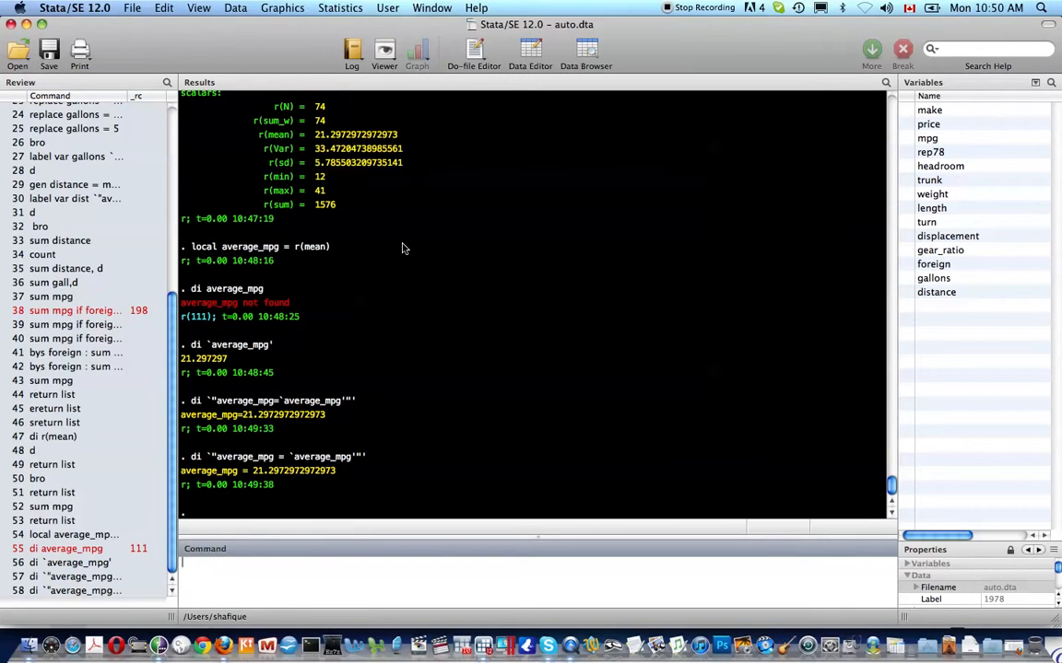
- Load the life expectancy example dataset, discarding the data in memory, with "sysuse lifeexp, clear"
{"action": "type", "text": "sysuse lifexp"}
{"action": "key", "text": "Return"}
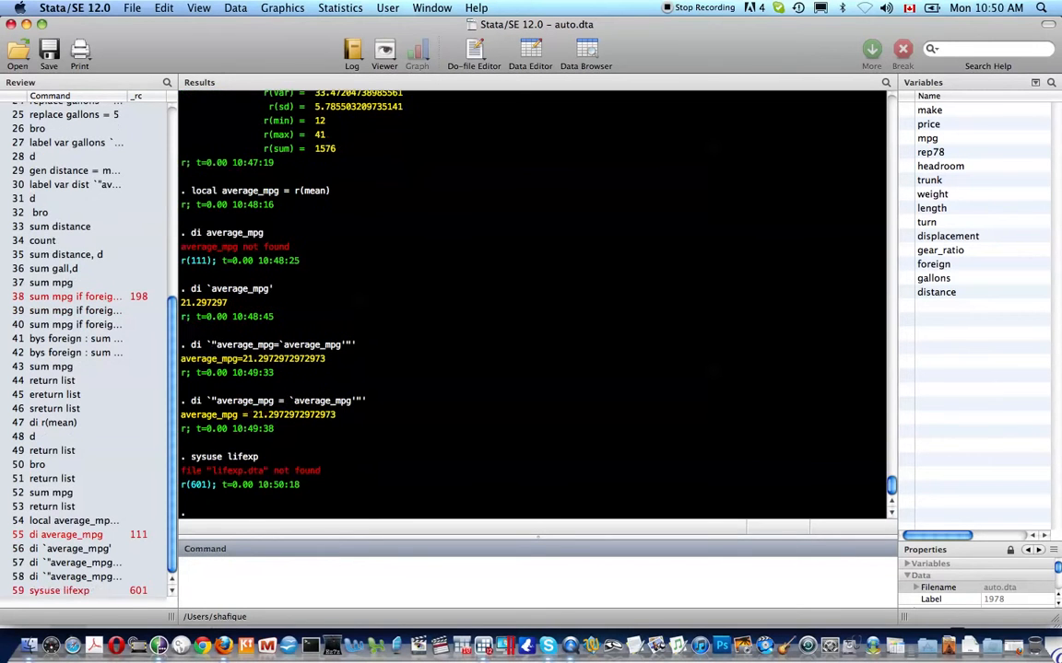
{"action": "key", "text": "Page_Up"}
{"action": "type", "text": "e lifeexp"}
{"action": "key", "text": "Return"}
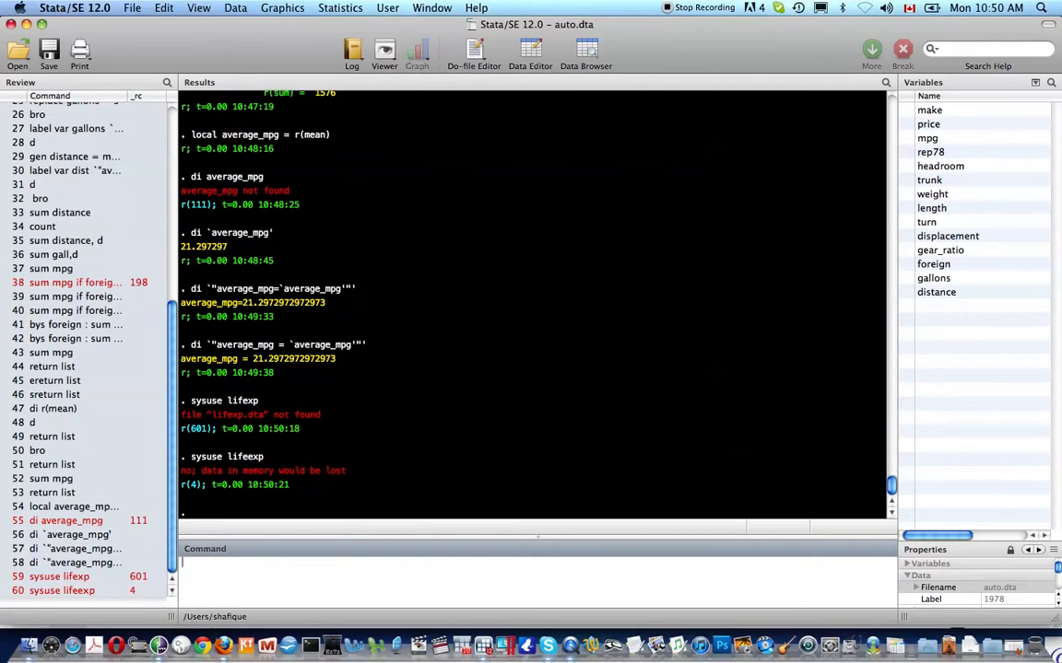
{"action": "key", "text": "Page_Up"}
{"action": "type", "text": ", clear"}
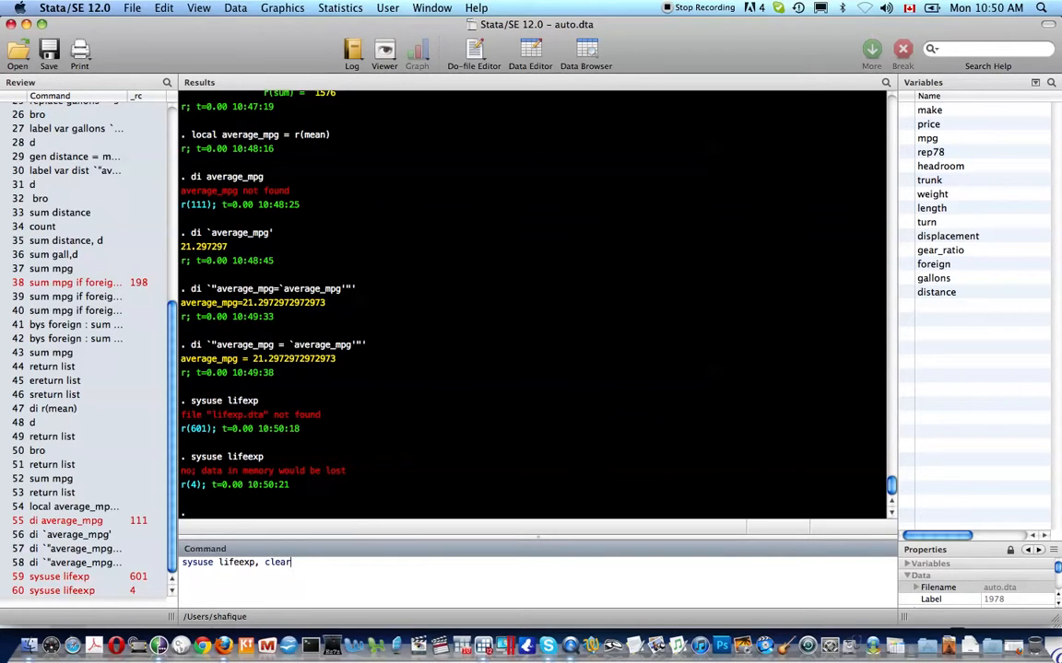
{"action": "key", "text": "Return"}
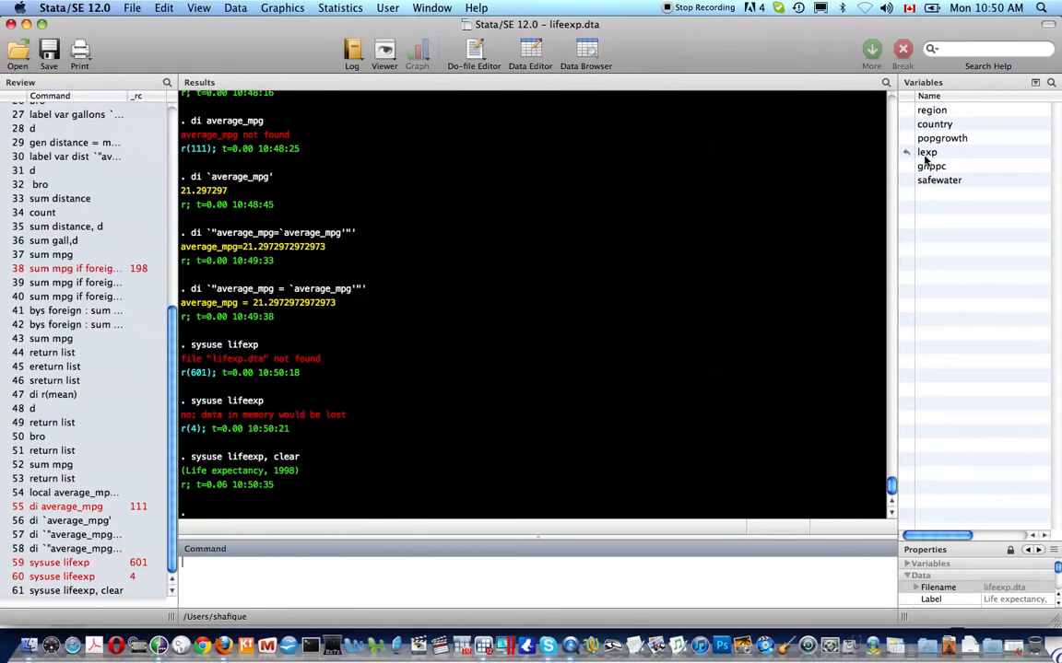
- Review the life expectancy dataset's notes with "note" and its variables with "d", comparing the starred variables with their notes
{"action": "type", "text": "note"}
{"action": "key", "text": "Return"}
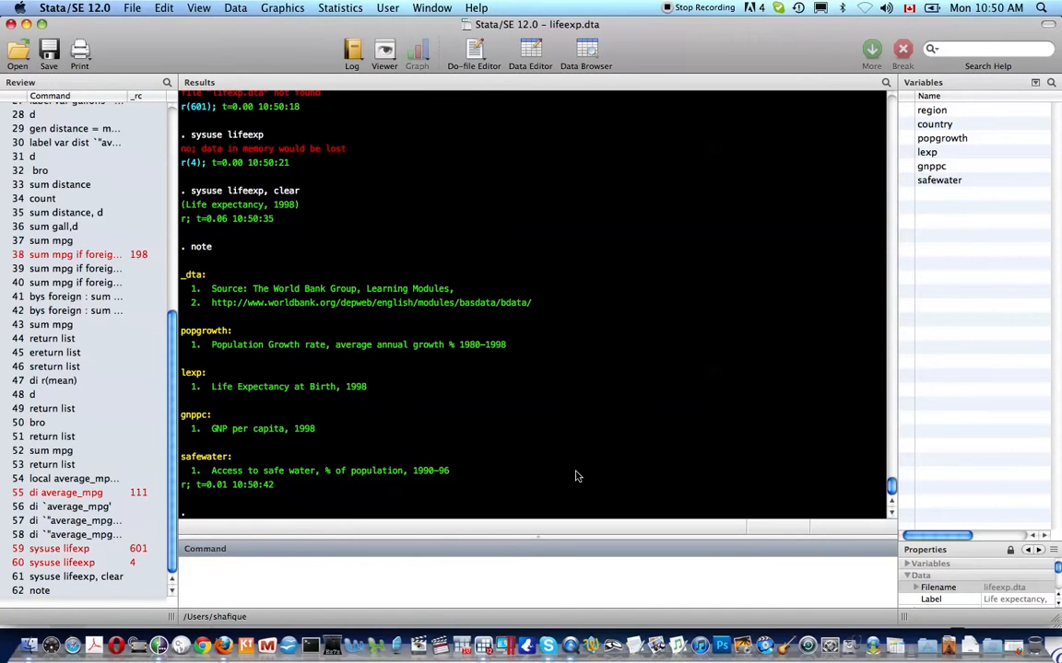
{"action": "type", "text": "d"}
{"action": "key", "text": "Return"}
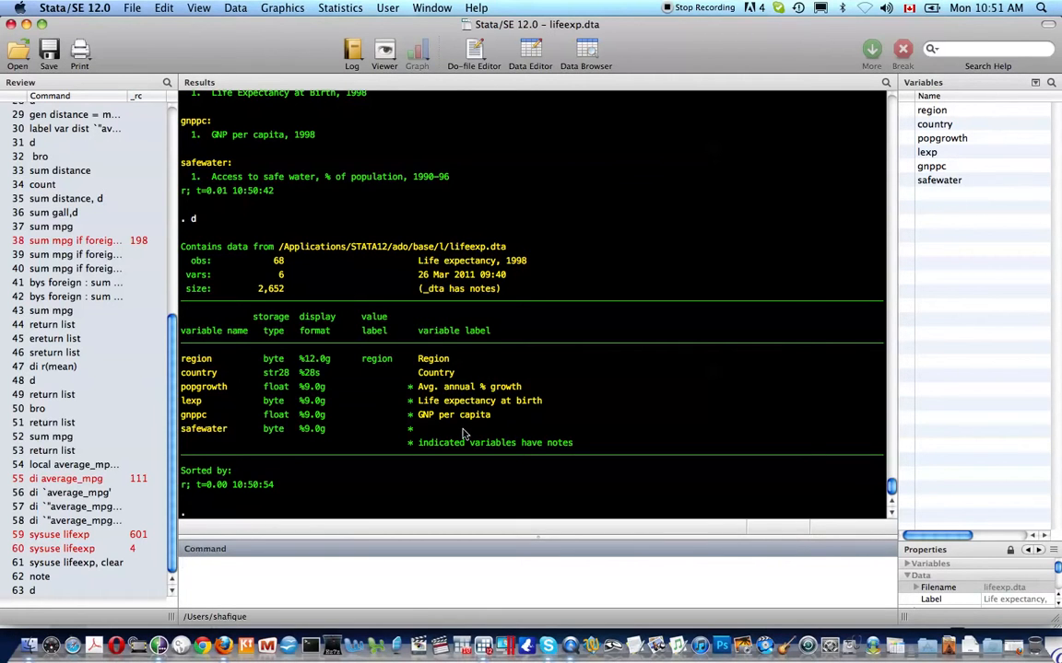
{"action": "type", "text": "note"}
{"action": "key", "text": "Return"}
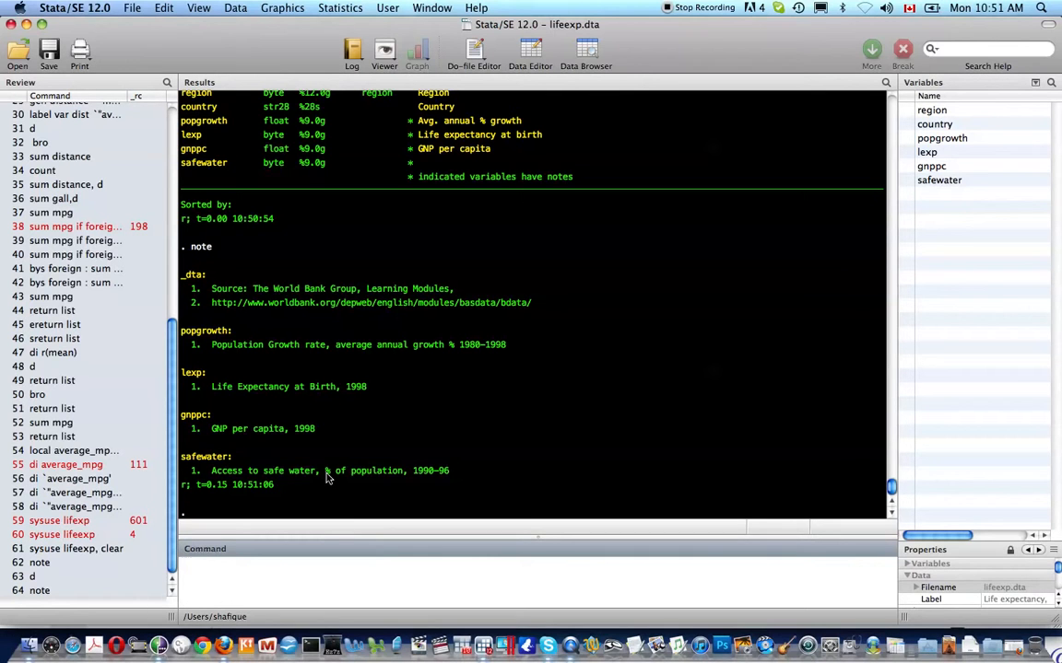
- Reload the auto dataset with "sysuse auto, clear" and tabulate the foreign variable
{"action": "type", "text": "sysuse auto, clear"}
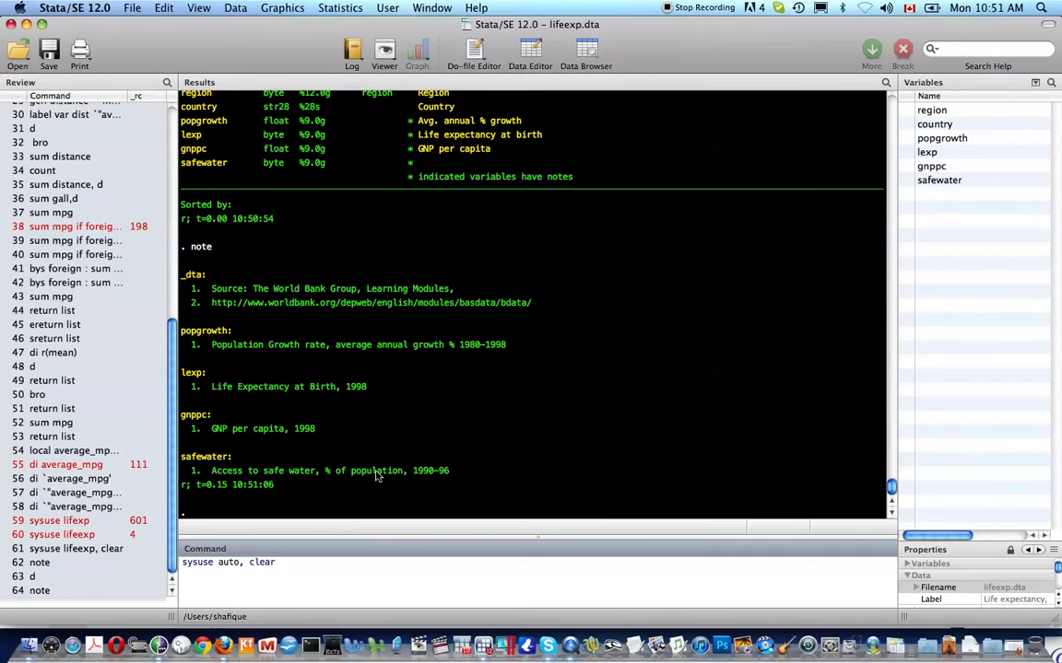
{"action": "key", "text": "Return"}
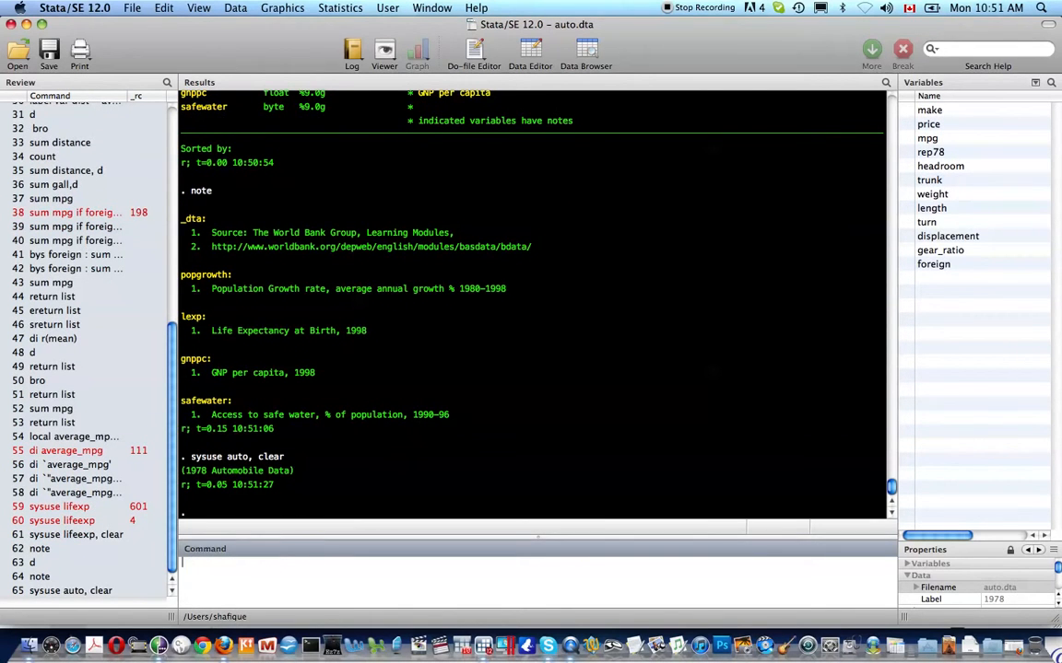
{"action": "type", "text": "tab foreign"}
{"action": "key", "text": "Return"}
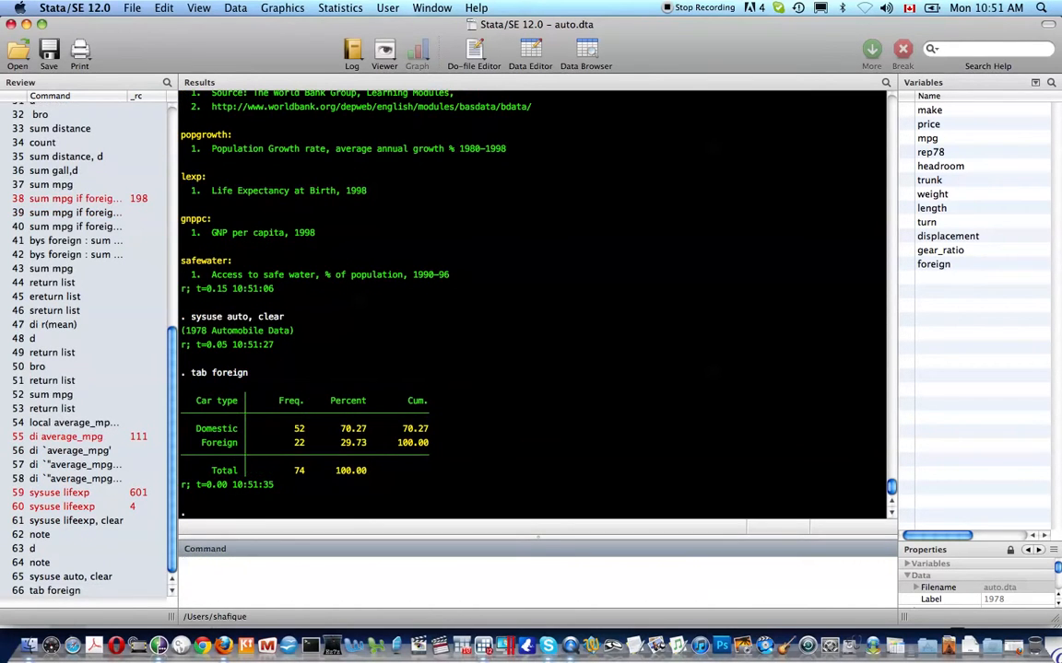